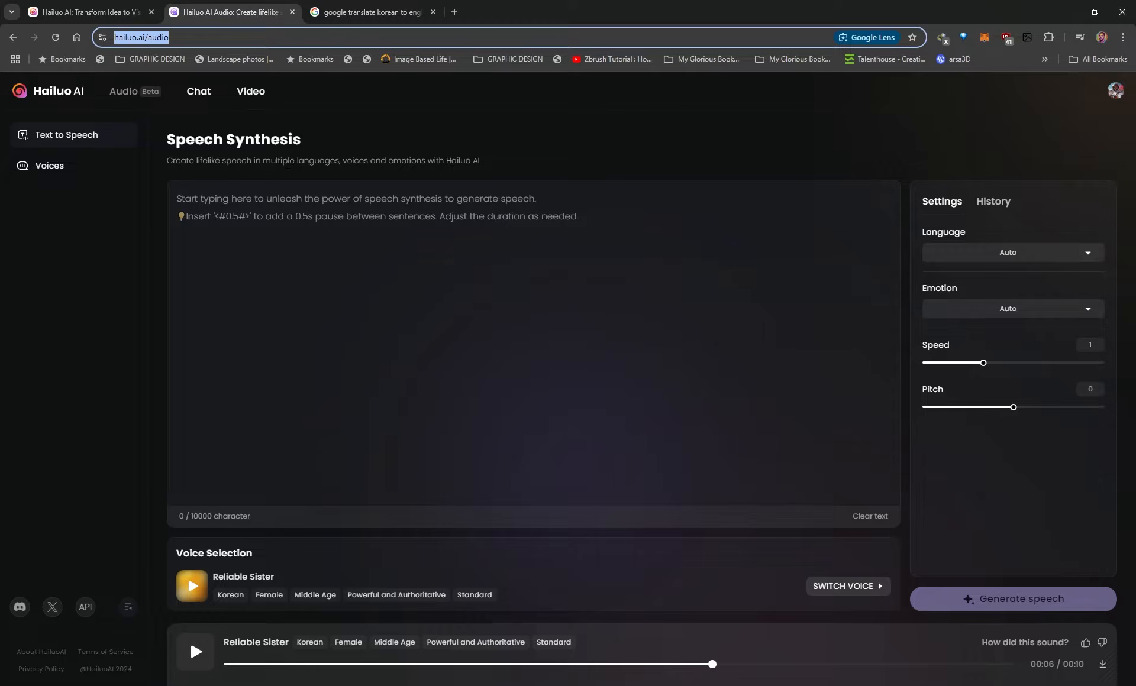
# Enter "This is what my voice sounds like. This is text to speech." and generate the speech with the Reliable Sister voice
pyautogui.click(177, 207)
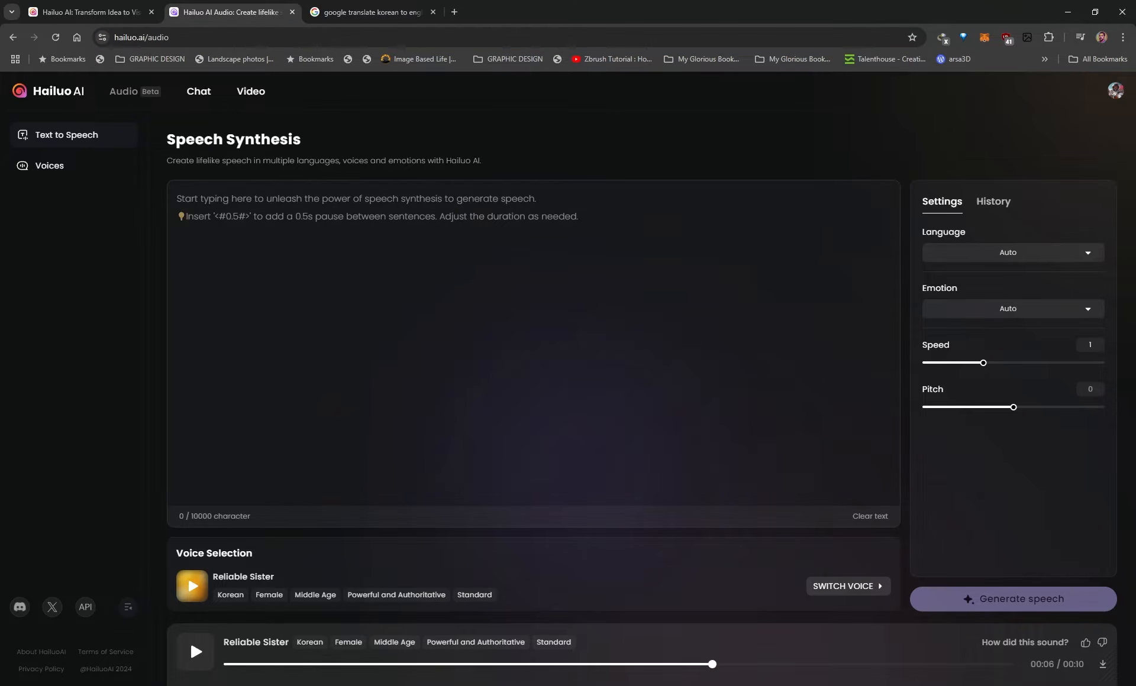
pyautogui.write('This is what my voice sounds like. This is text to speech.')
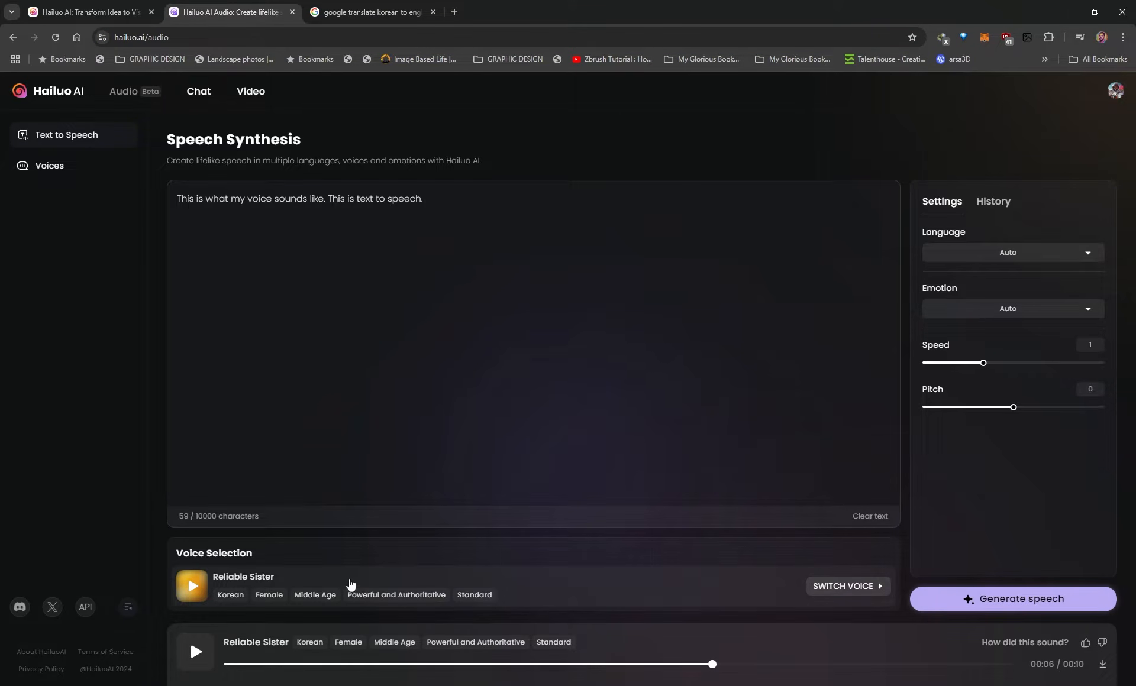
pyautogui.click(982, 600)
pyautogui.moveTo(177, 199); pyautogui.dragTo(663, 193)
pyautogui.hotkey('ctrl', 'c')
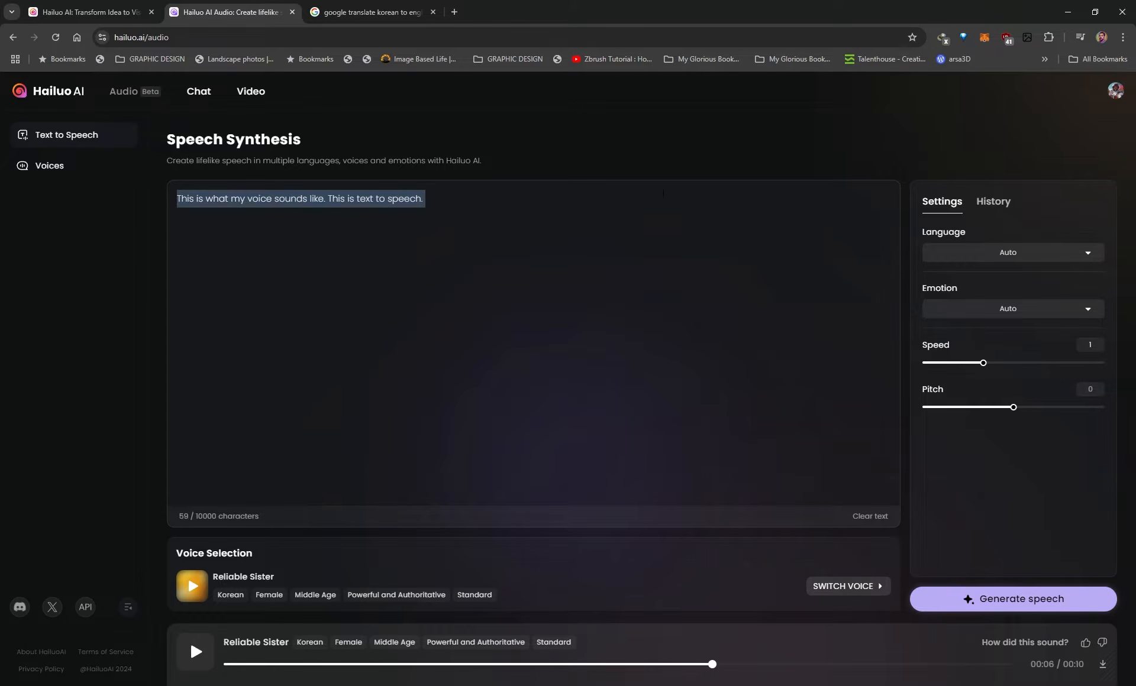
pyautogui.click(1004, 602)
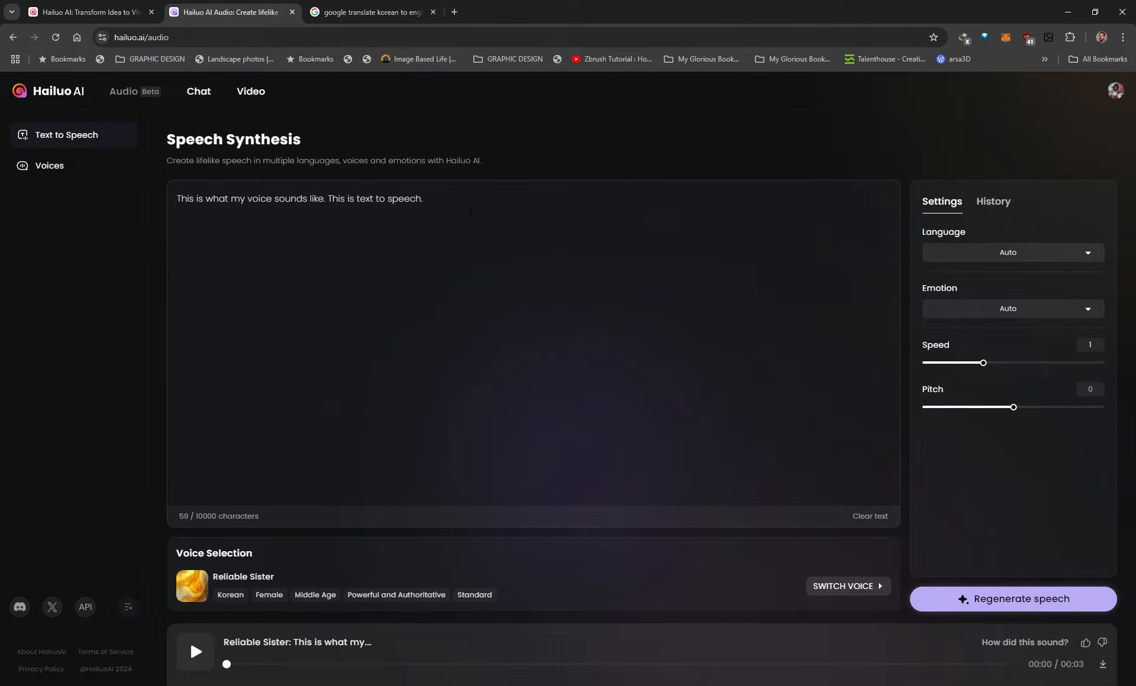
# Fill the empty speech text field with "This is what my voice sounds like. This is text to speech."
pyautogui.click(181, 220)
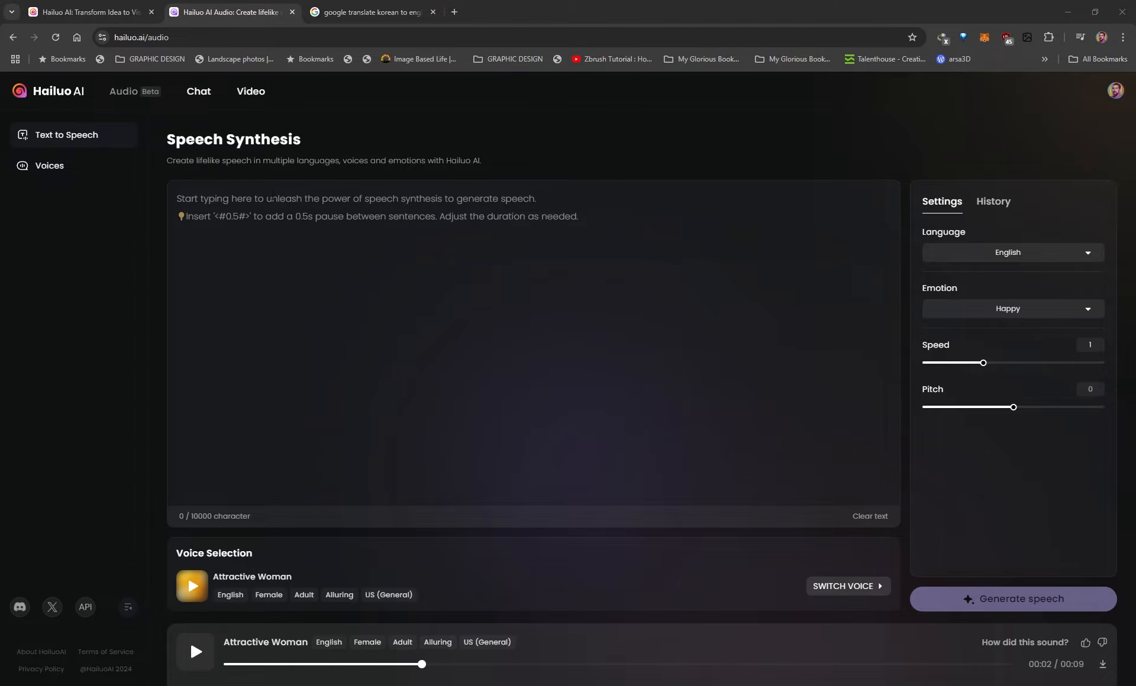
pyautogui.click(177, 199)
pyautogui.hotkey('ctrl', 'v')
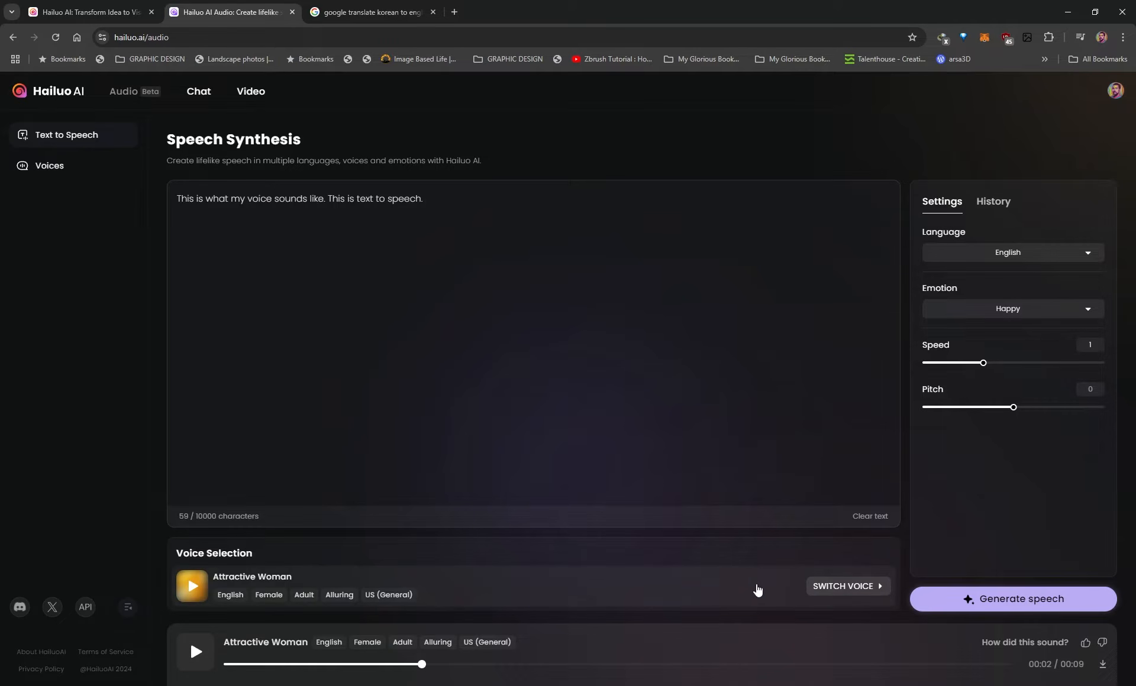
# Open the voice library and play a short preview of the Attractive Woman voice
pyautogui.click(844, 589)
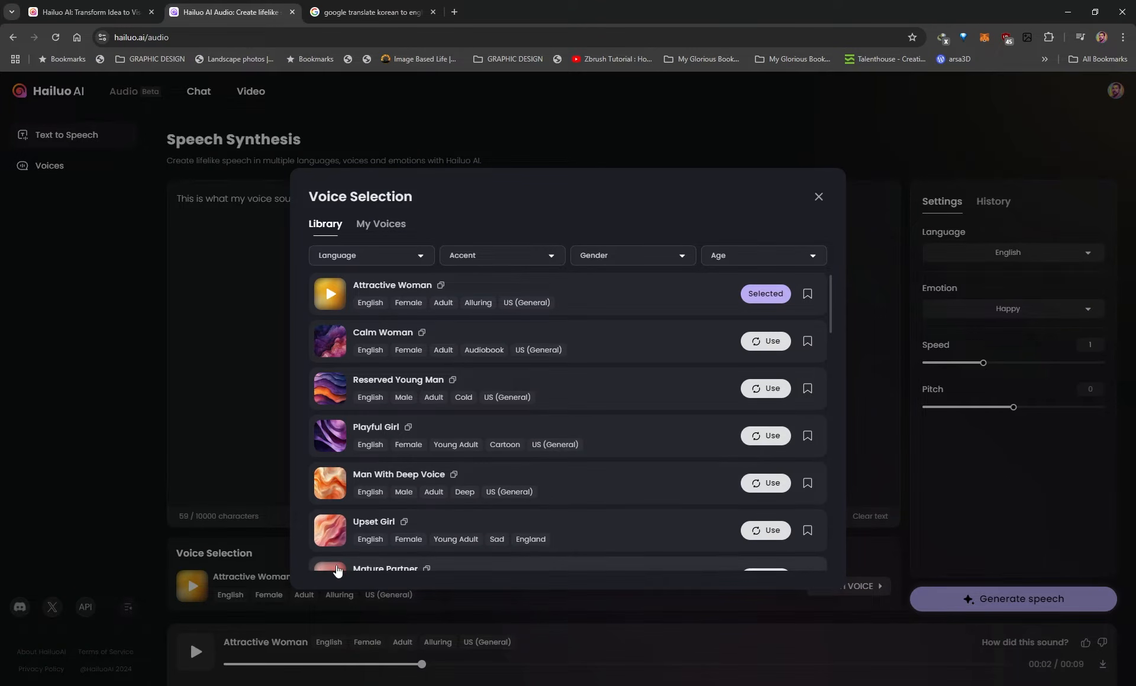
pyautogui.click(329, 298)
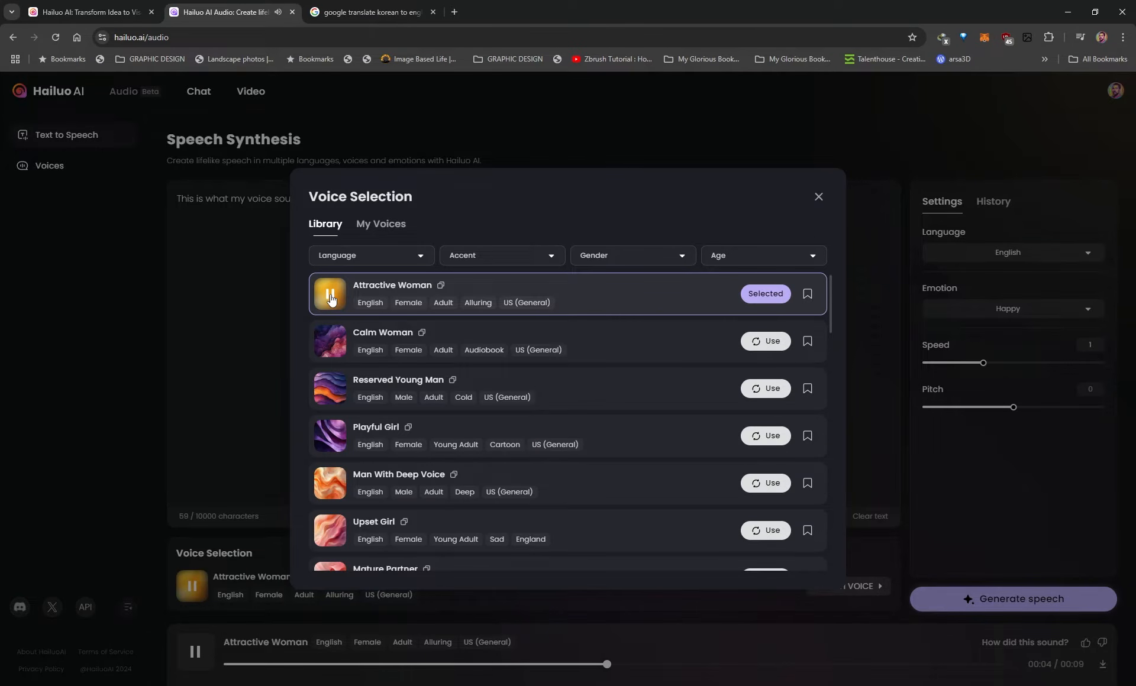
pyautogui.click(331, 300)
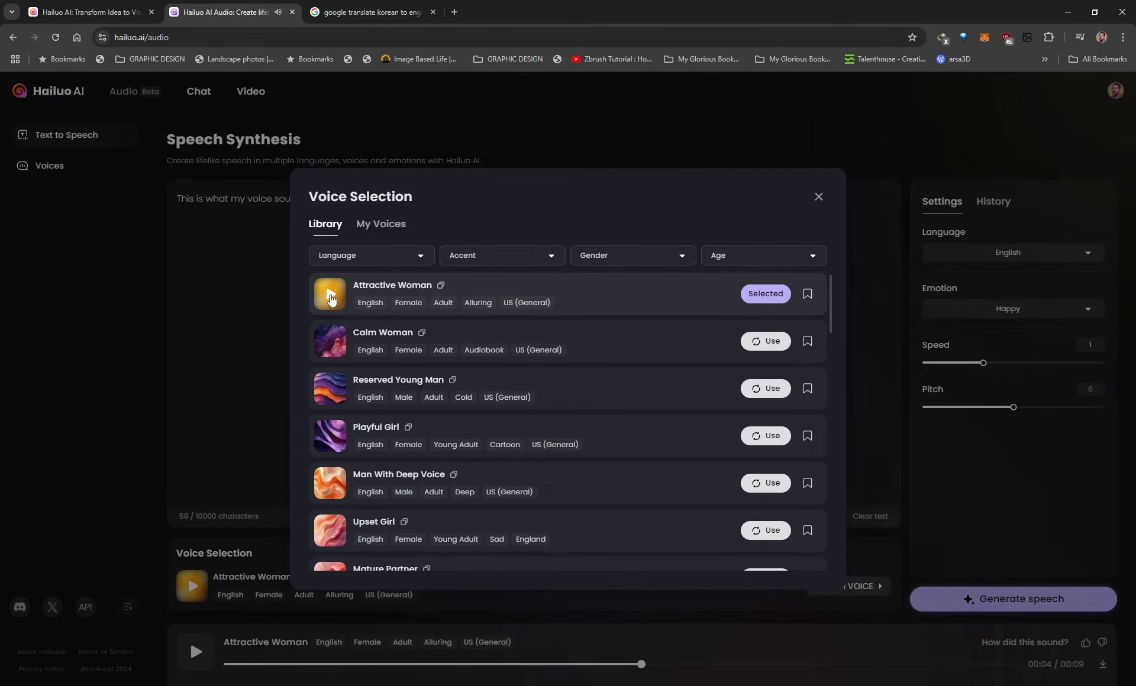
# Examine the language, accent, gender and age filter options of the voice library without applying a filter
pyautogui.click(358, 257)
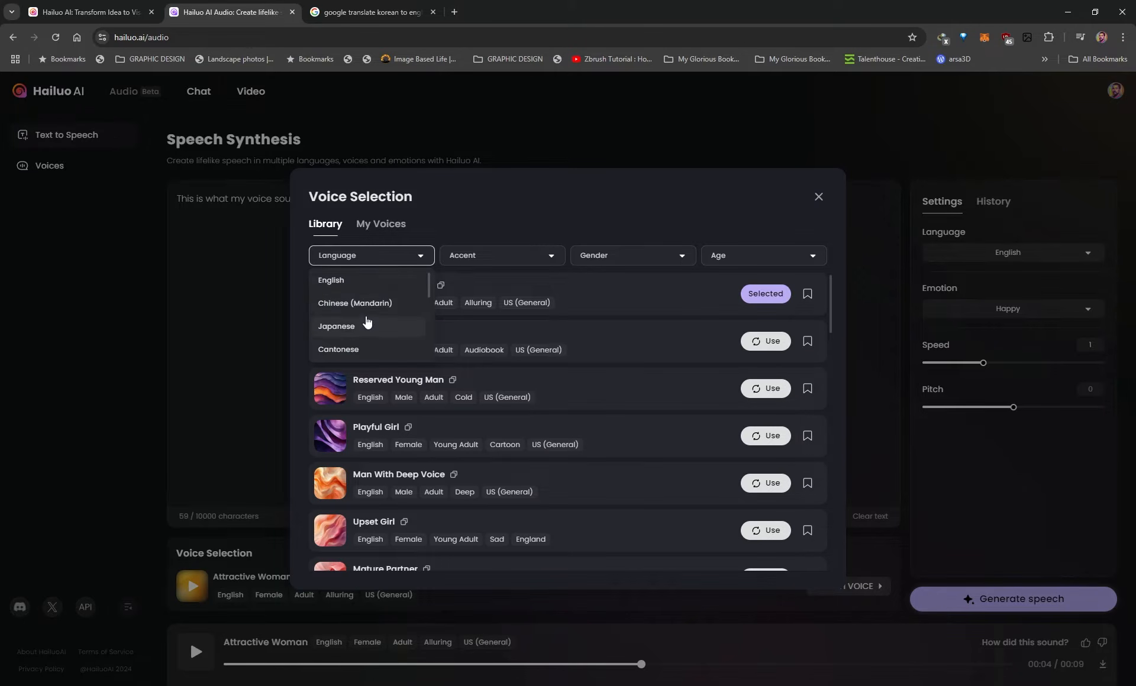
pyautogui.scroll(-1, 366, 321)
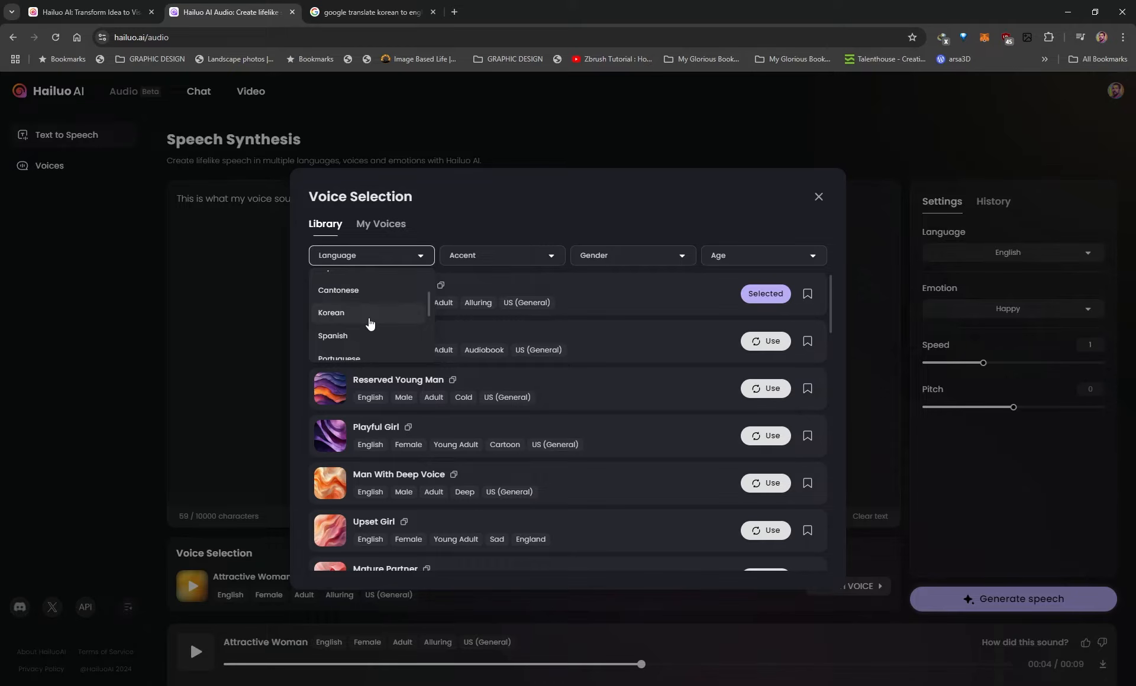
pyautogui.scroll(2, 369, 322)
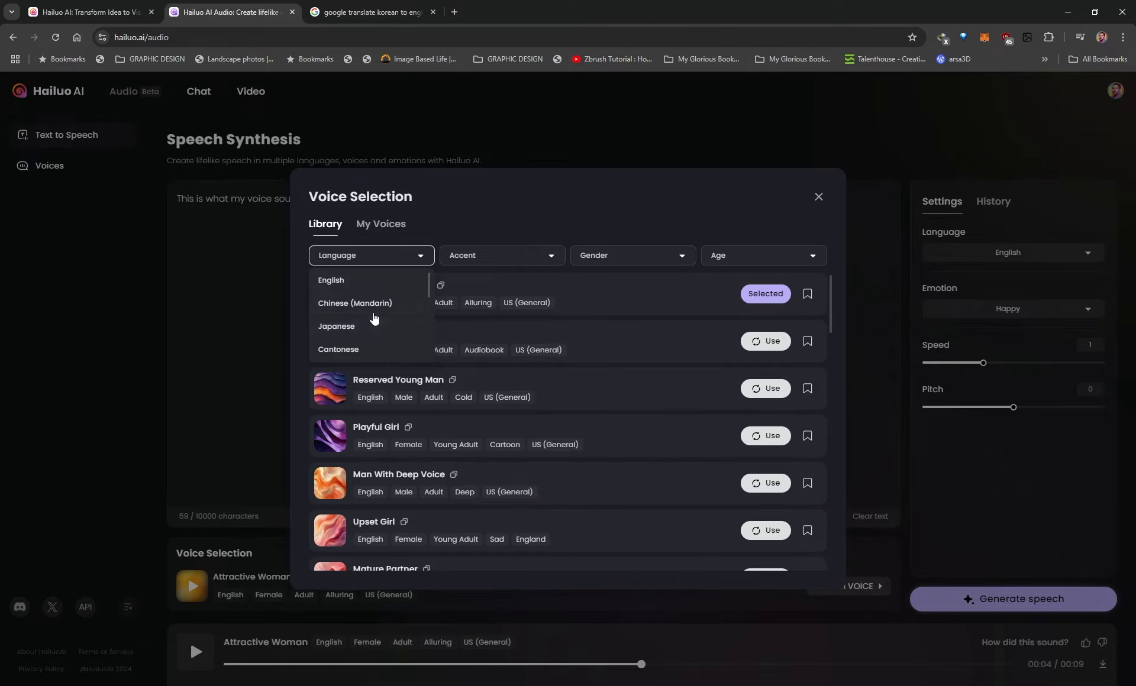
pyautogui.click(503, 255)
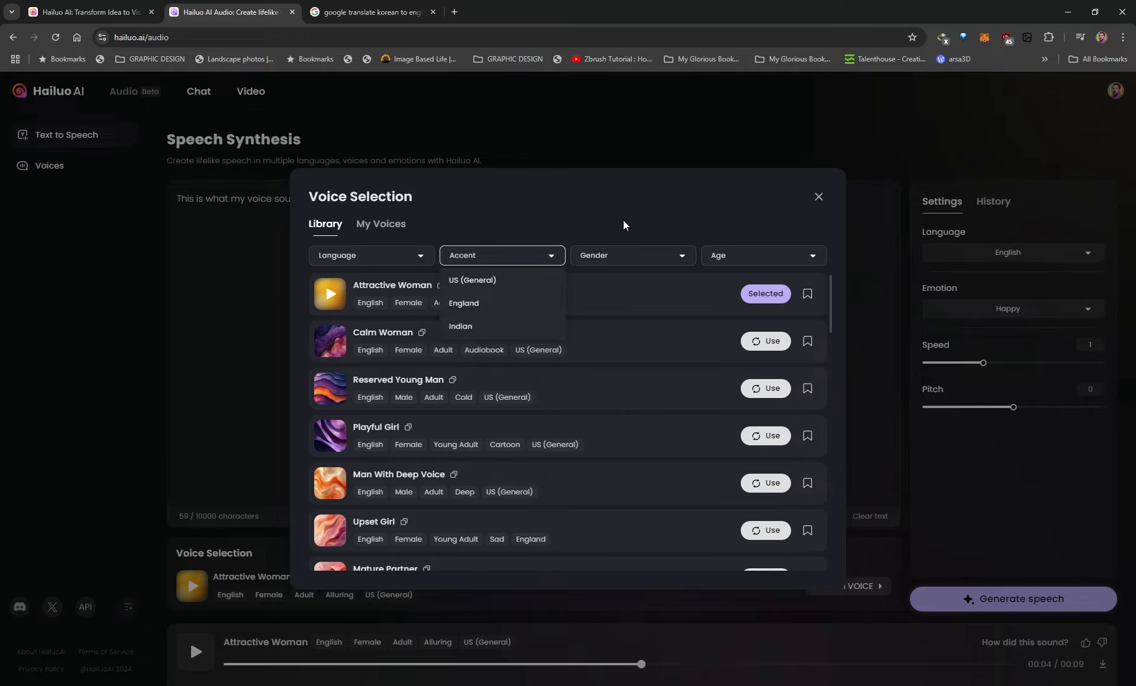
pyautogui.click(646, 261)
pyautogui.click(794, 262)
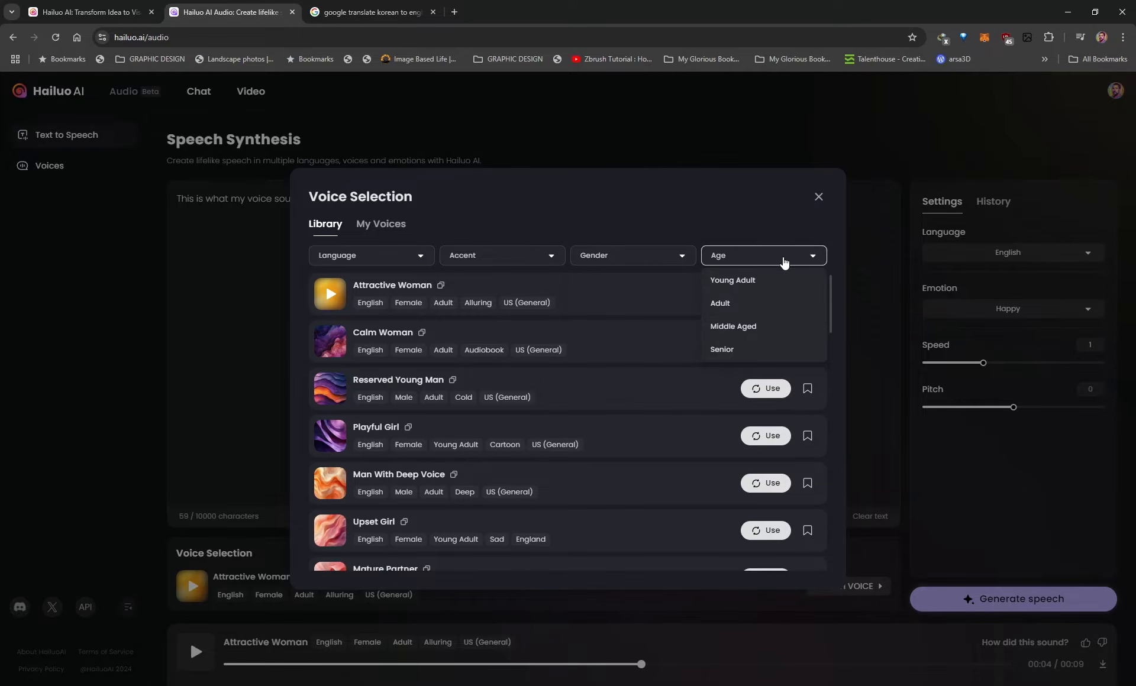
pyautogui.click(674, 214)
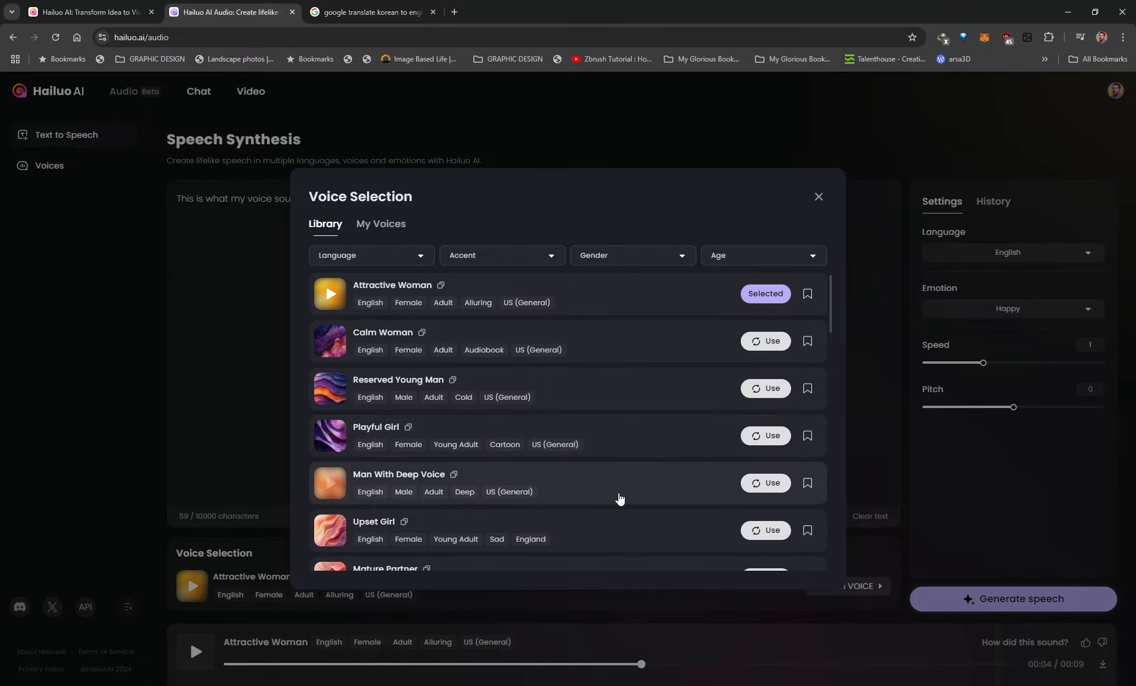
# Browse the English, Japanese and Cantonese voices in the library and return to the start of the list
pyautogui.scroll(-10, 631, 438)
pyautogui.scroll(-6, 607, 440)
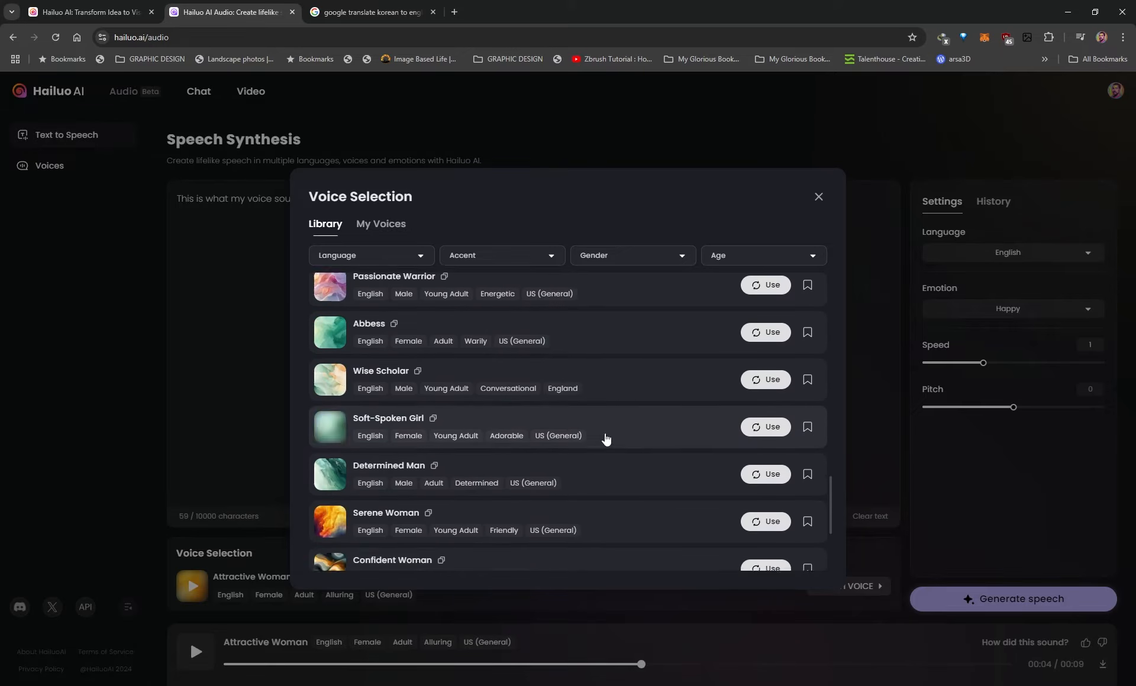
pyautogui.scroll(-7, 626, 442)
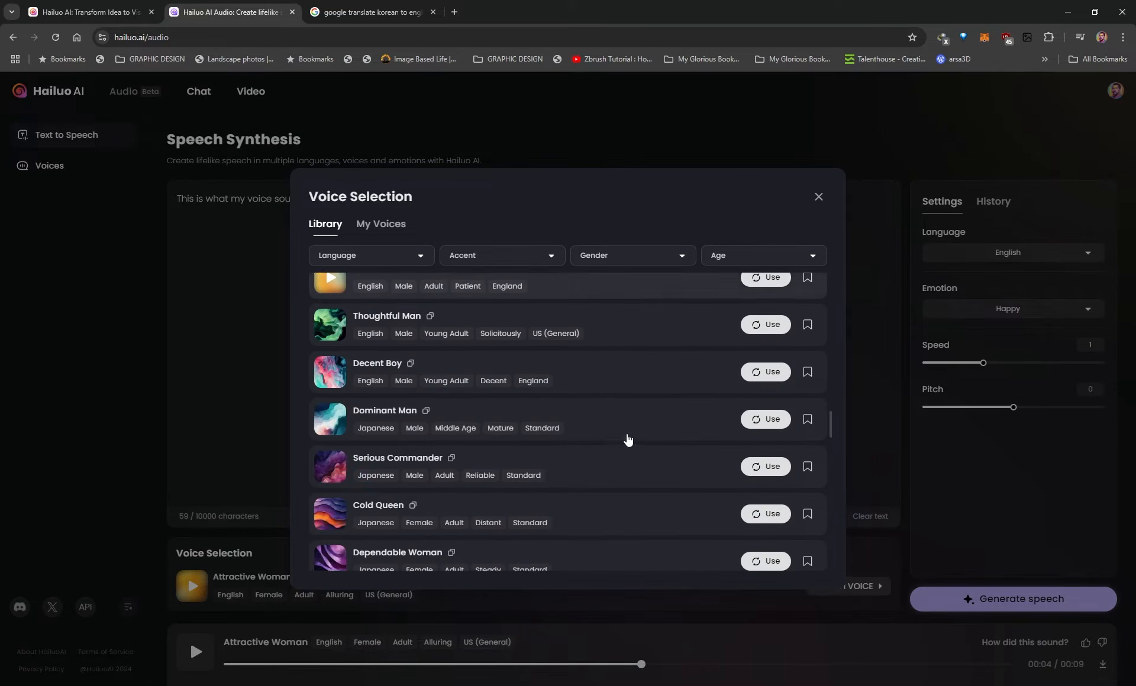
pyautogui.scroll(-5, 603, 419)
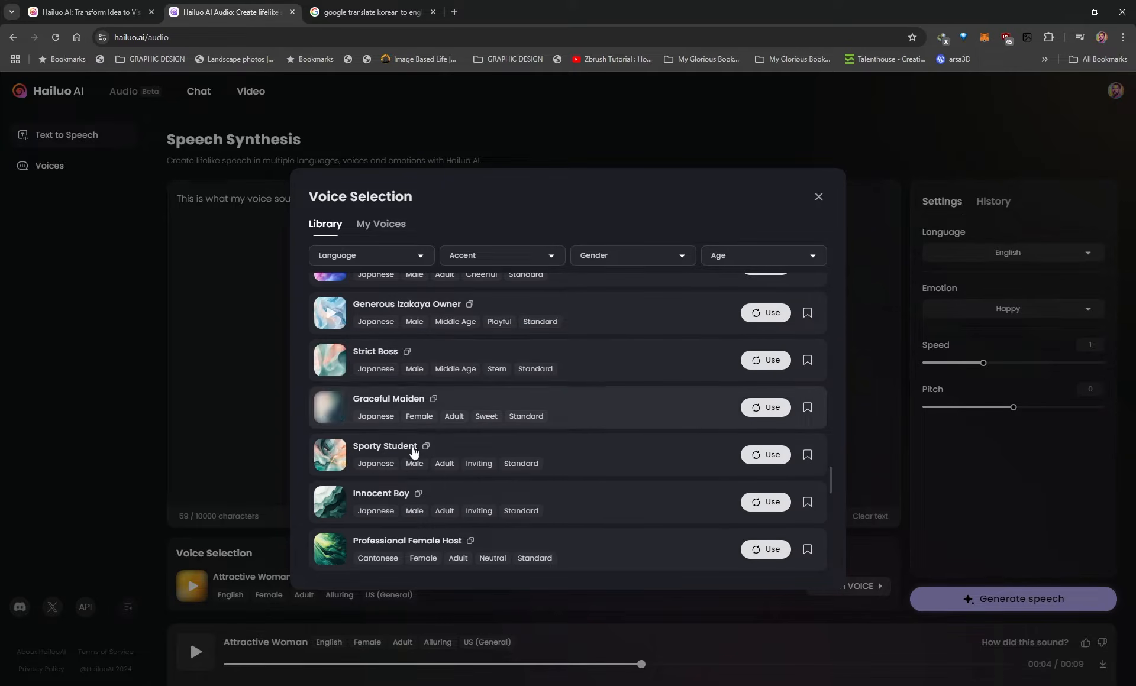
pyautogui.scroll(-3, 375, 421)
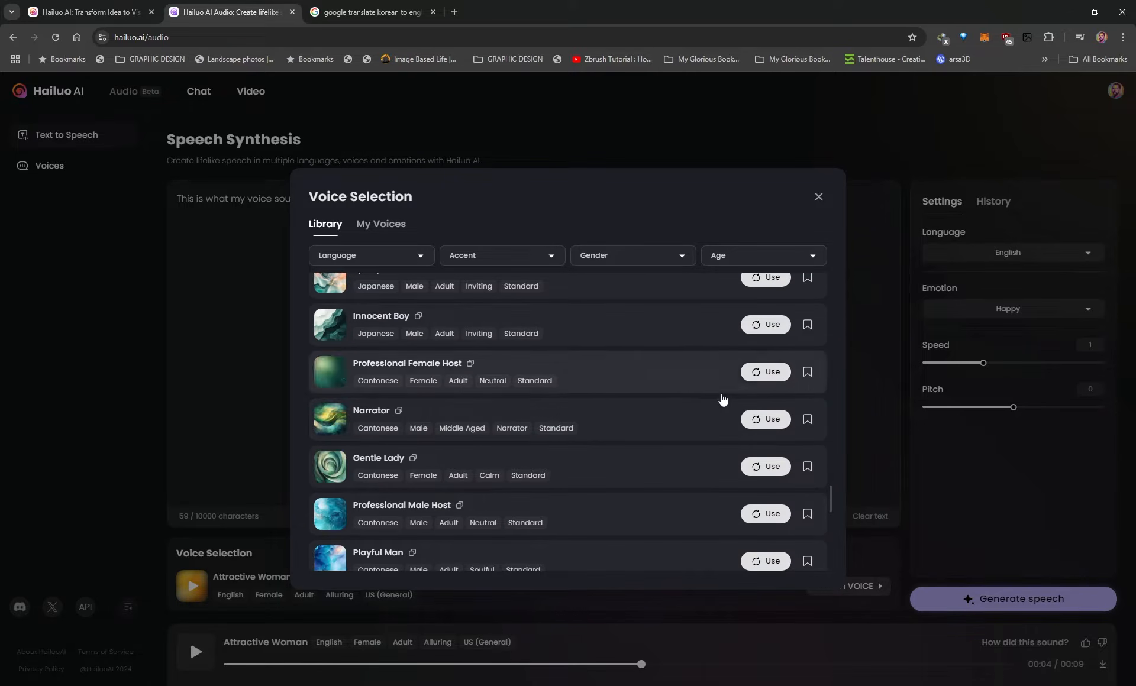
pyautogui.scroll(20, 687, 425)
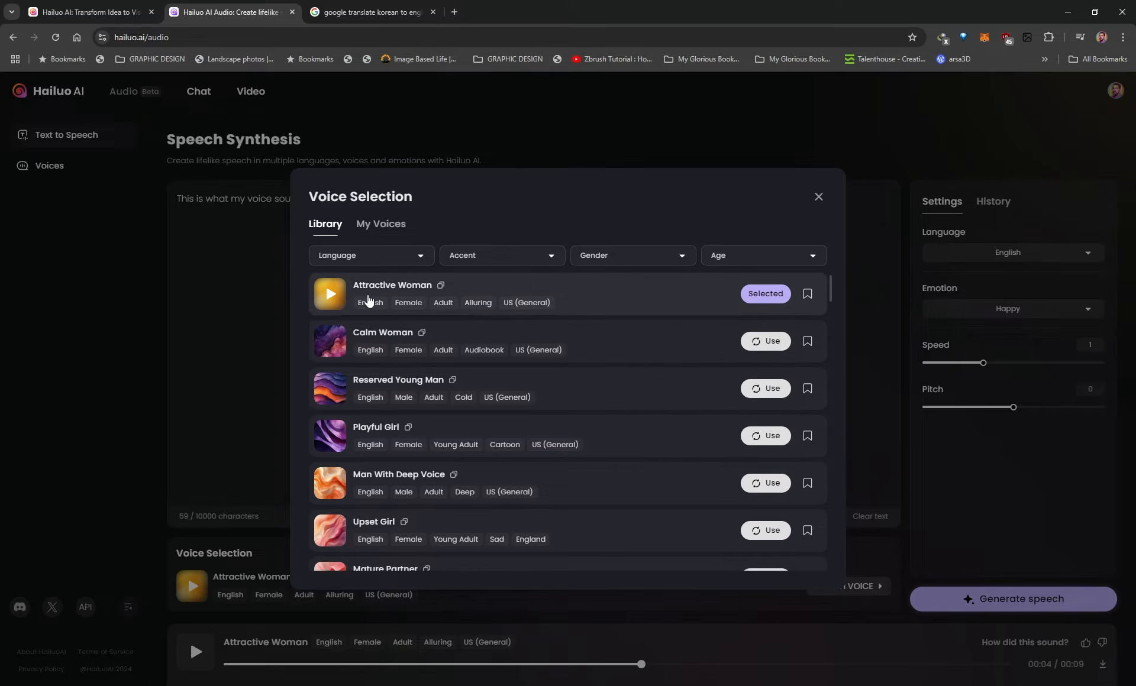
# Bookmark the Attractive Woman voice and choose Abbess from the saved voices for the speech
pyautogui.click(808, 296)
pyautogui.click(370, 229)
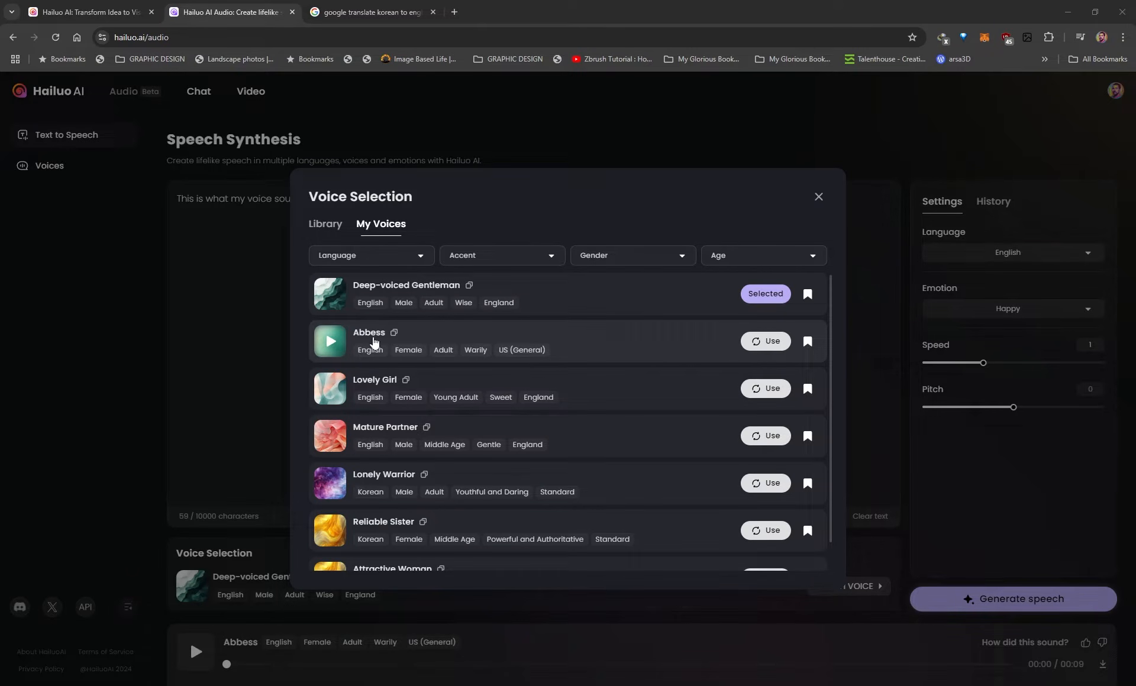
pyautogui.click(763, 343)
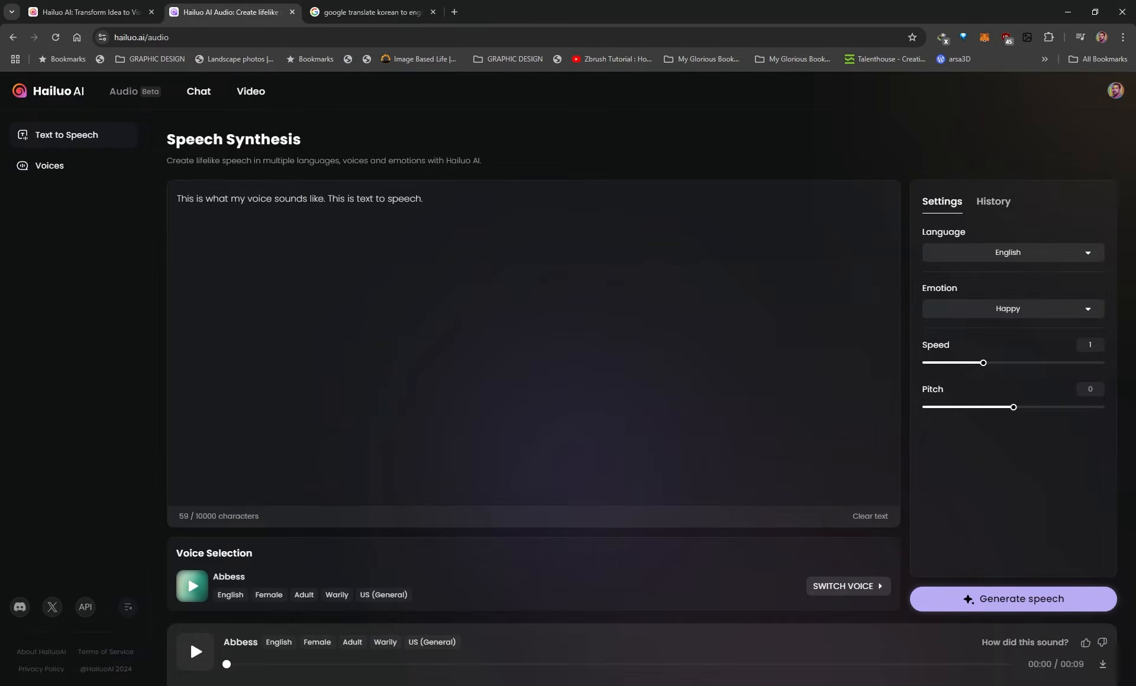
# Review the emotion choices, keep Happy, and generate the English speech with the Abbess voice
pyautogui.moveTo(424, 198); pyautogui.dragTo(188, 199)
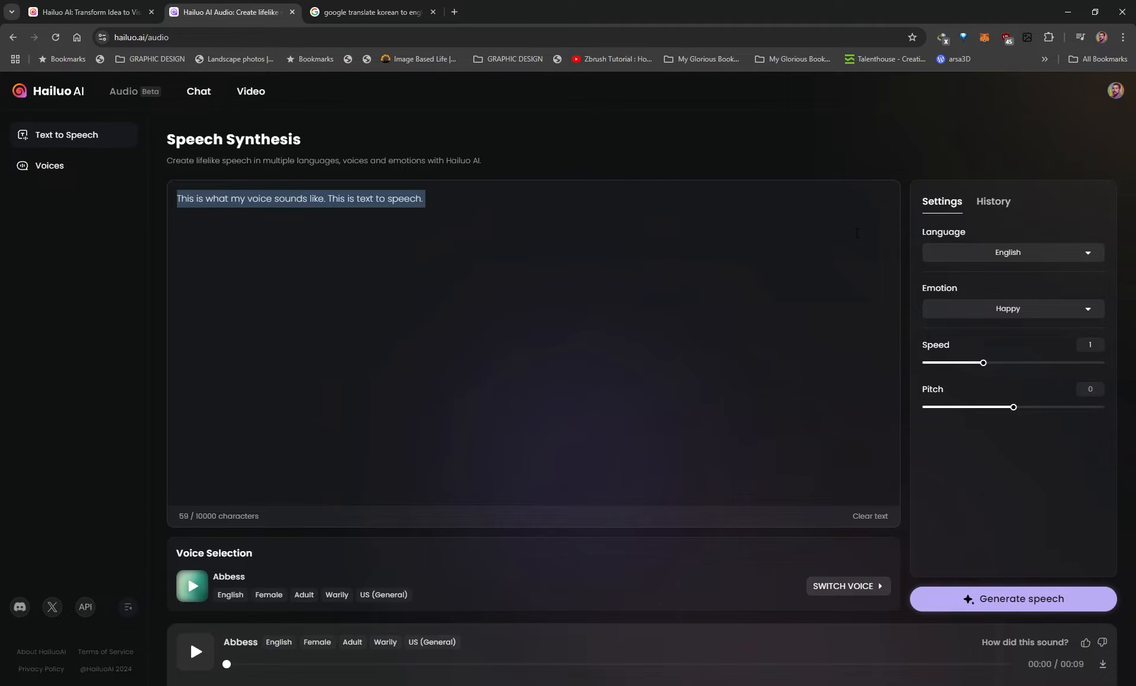
pyautogui.click(1068, 220)
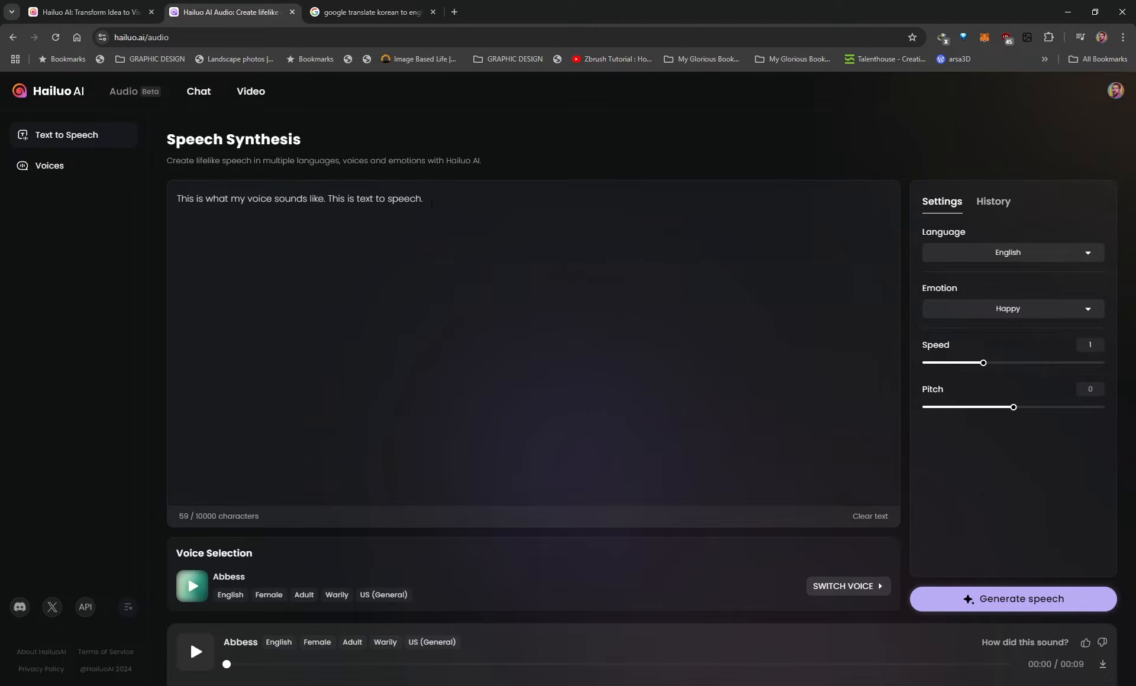
pyautogui.moveTo(431, 203); pyautogui.dragTo(152, 201)
pyautogui.hotkey('ctrl', 'c')
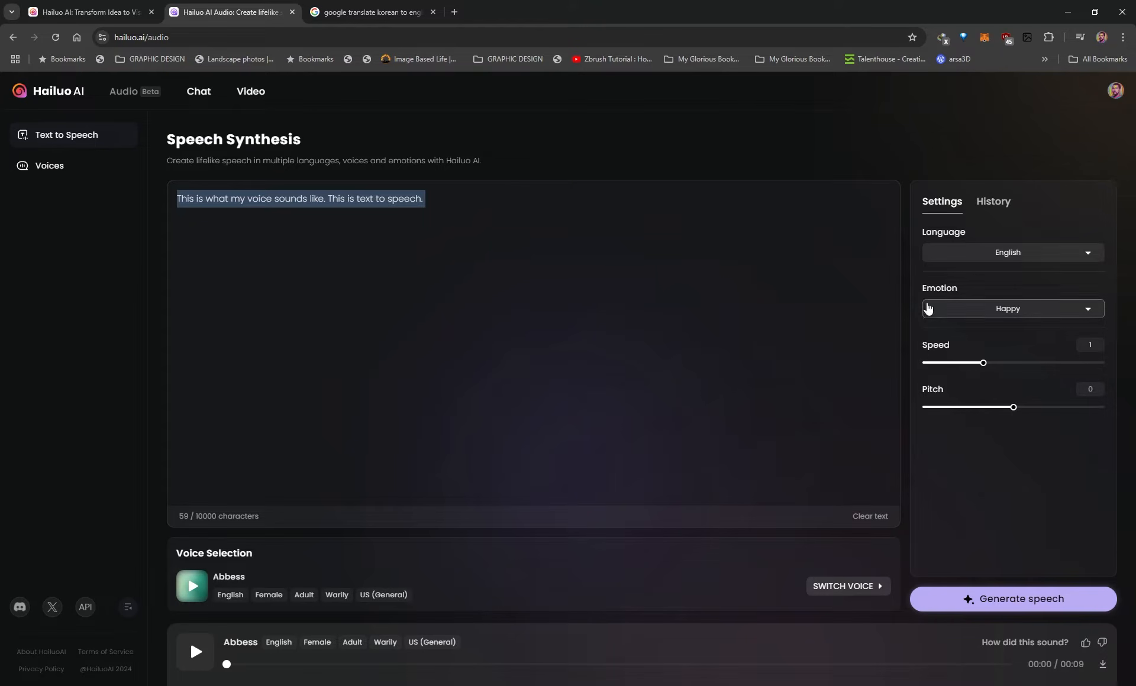
pyautogui.click(1026, 312)
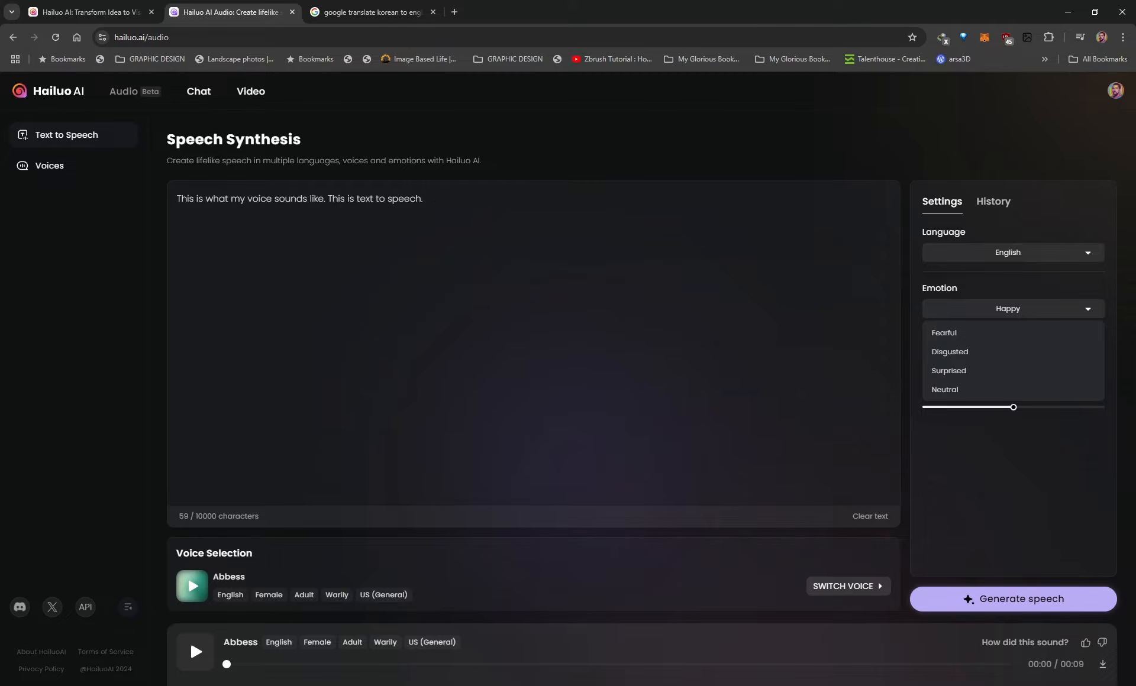
pyautogui.click(921, 286)
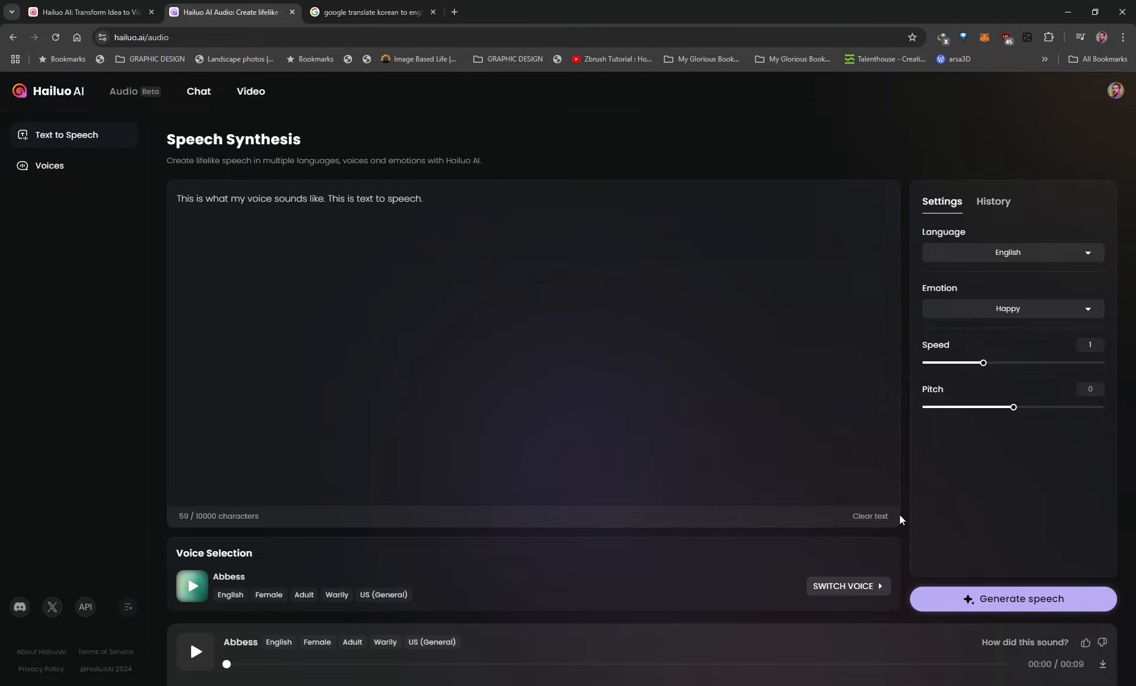
pyautogui.click(985, 601)
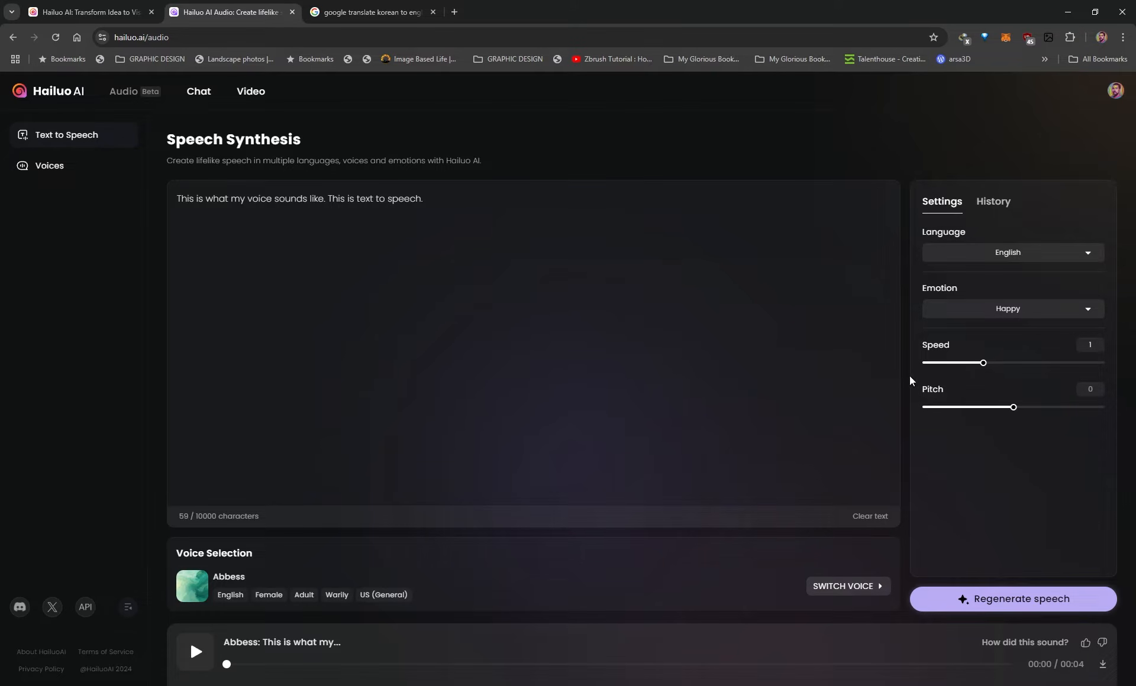
pyautogui.click(1009, 600)
# Set the emotion to Sad and regenerate the speech with the Abbess voice
pyautogui.click(990, 312)
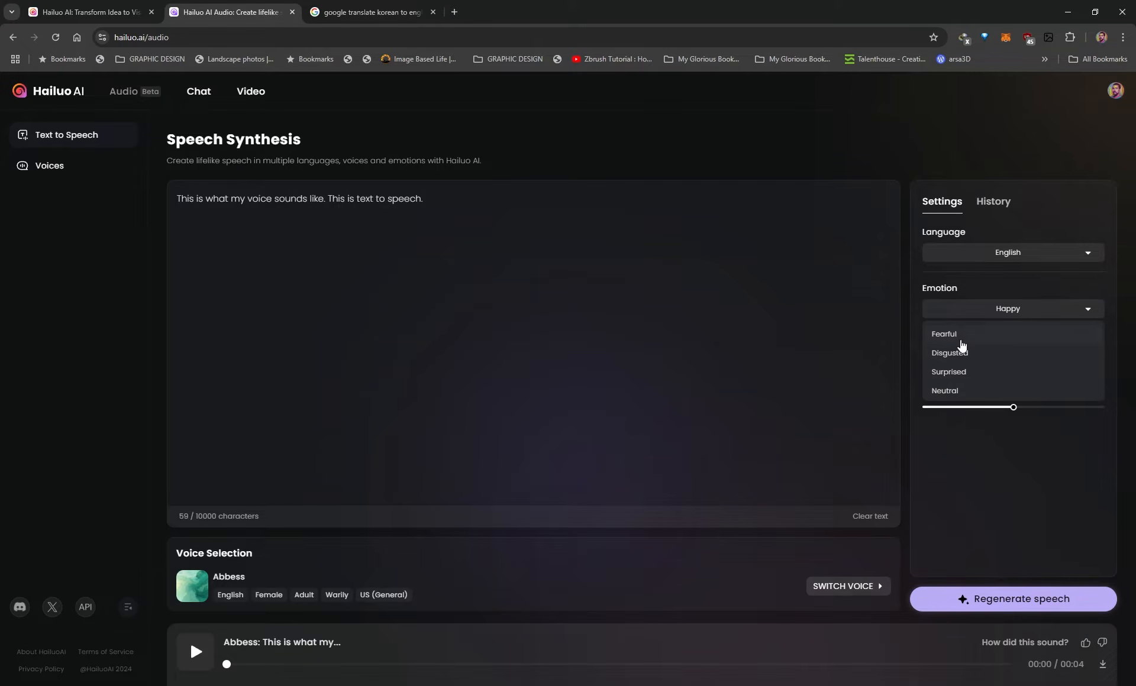
pyautogui.scroll(3, 954, 364)
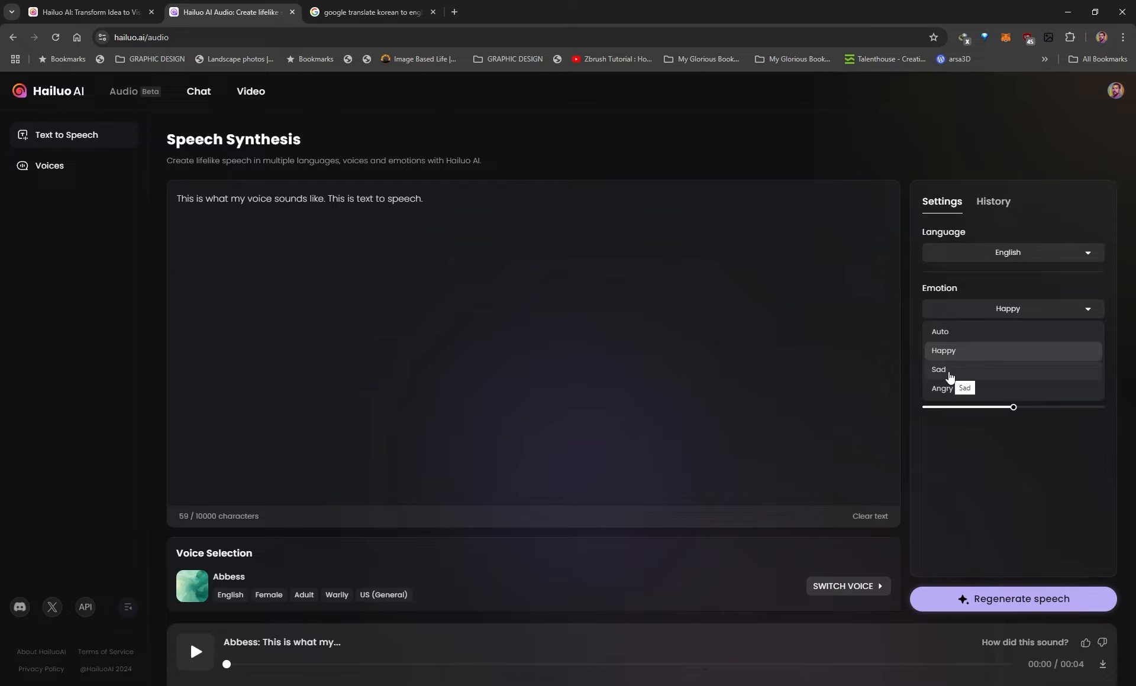
pyautogui.click(950, 374)
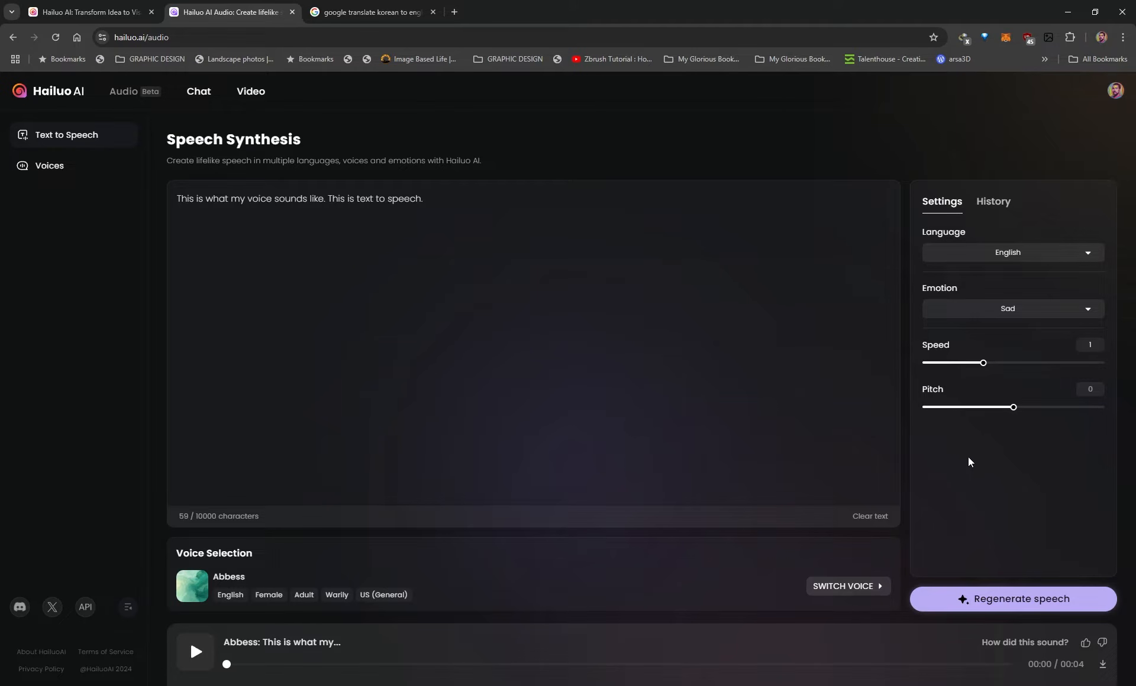
pyautogui.click(1000, 591)
# Review the remaining emotion choices, from Angry through Neutral, and close the list without changing the emotion
pyautogui.click(1020, 308)
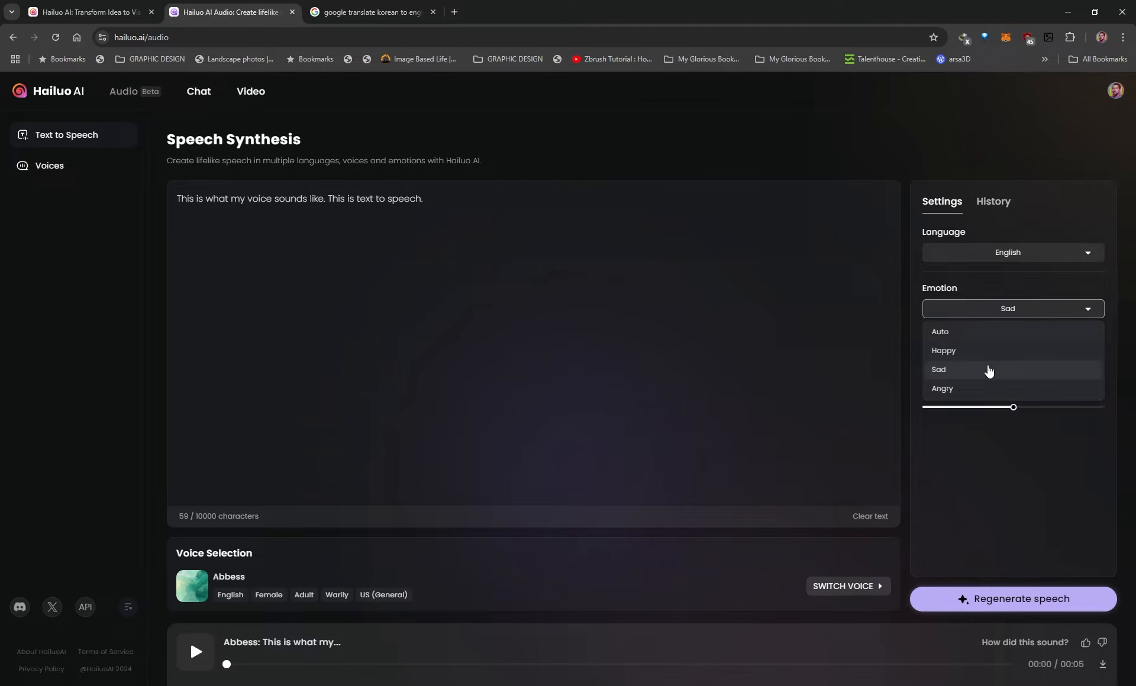
pyautogui.scroll(-1, 969, 396)
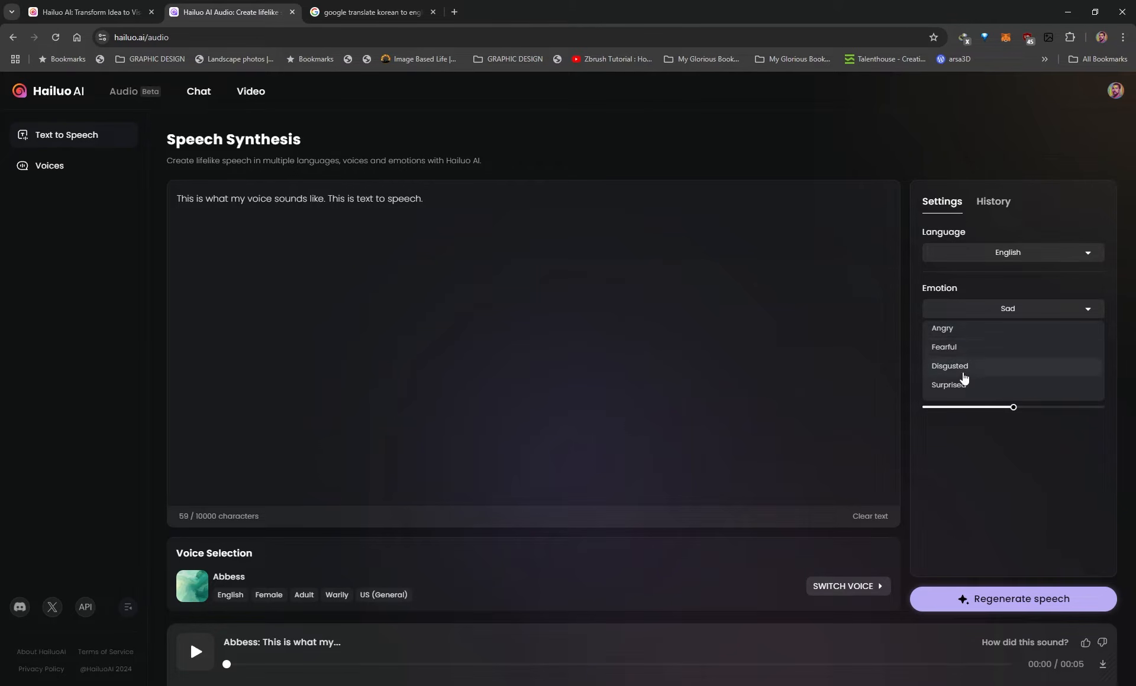
pyautogui.scroll(-1, 960, 370)
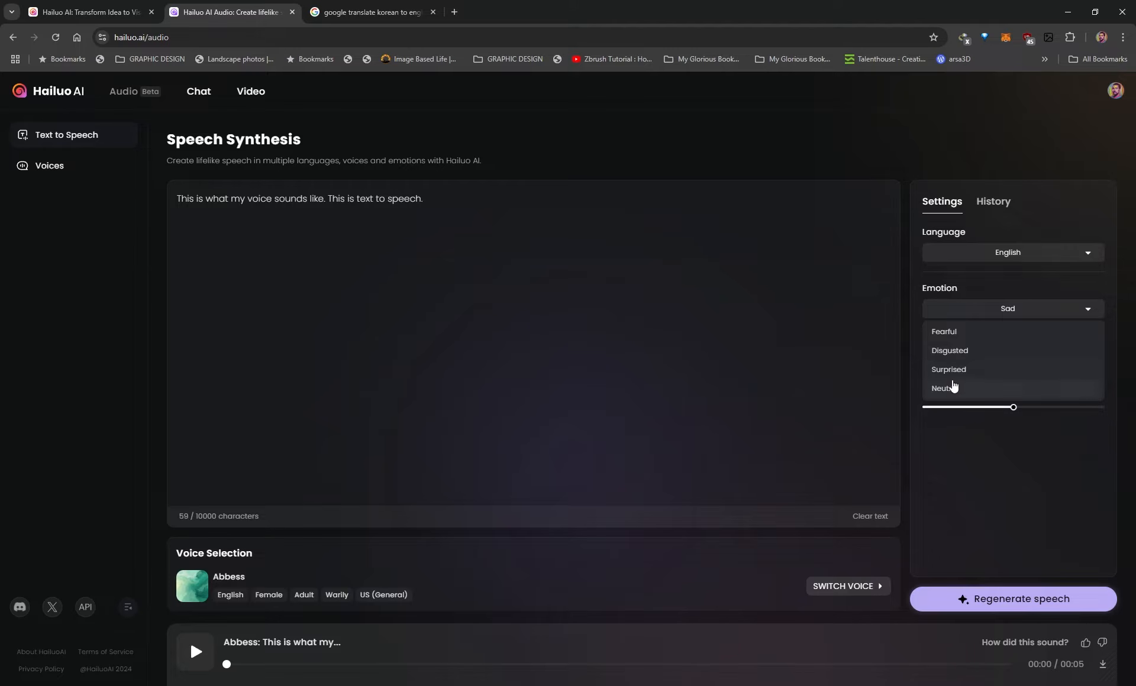
pyautogui.click(956, 467)
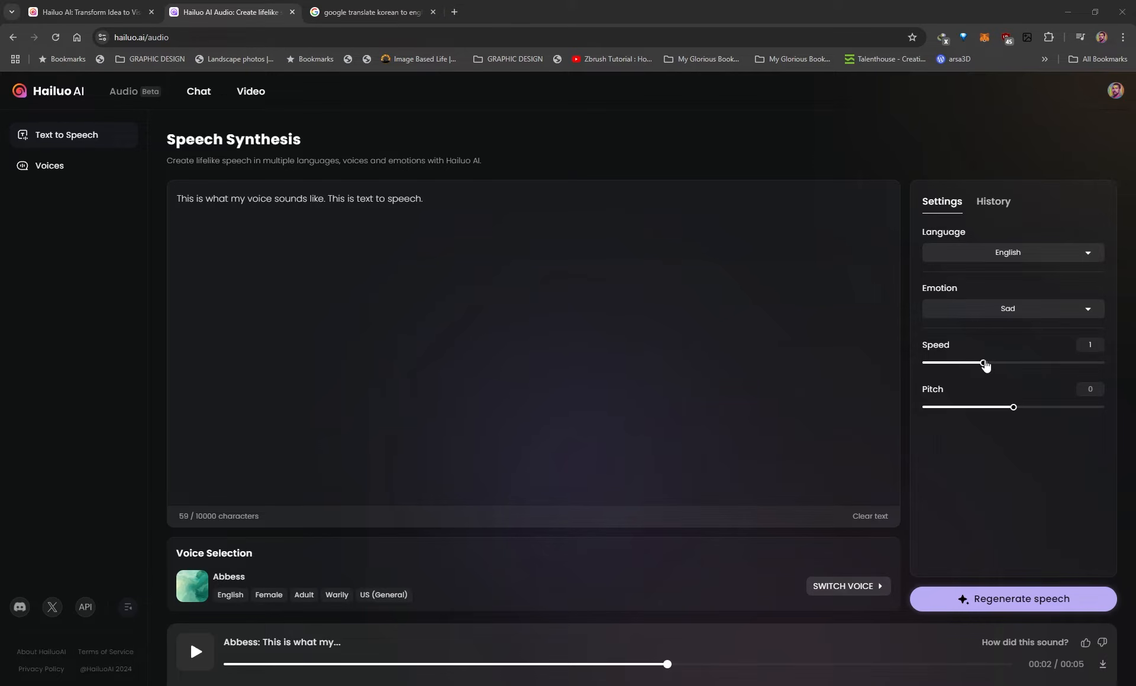
# Try slower and faster speech speeds, return the speed to 1, and keep the pitch at 0
pyautogui.moveTo(983, 362); pyautogui.dragTo(944, 362)
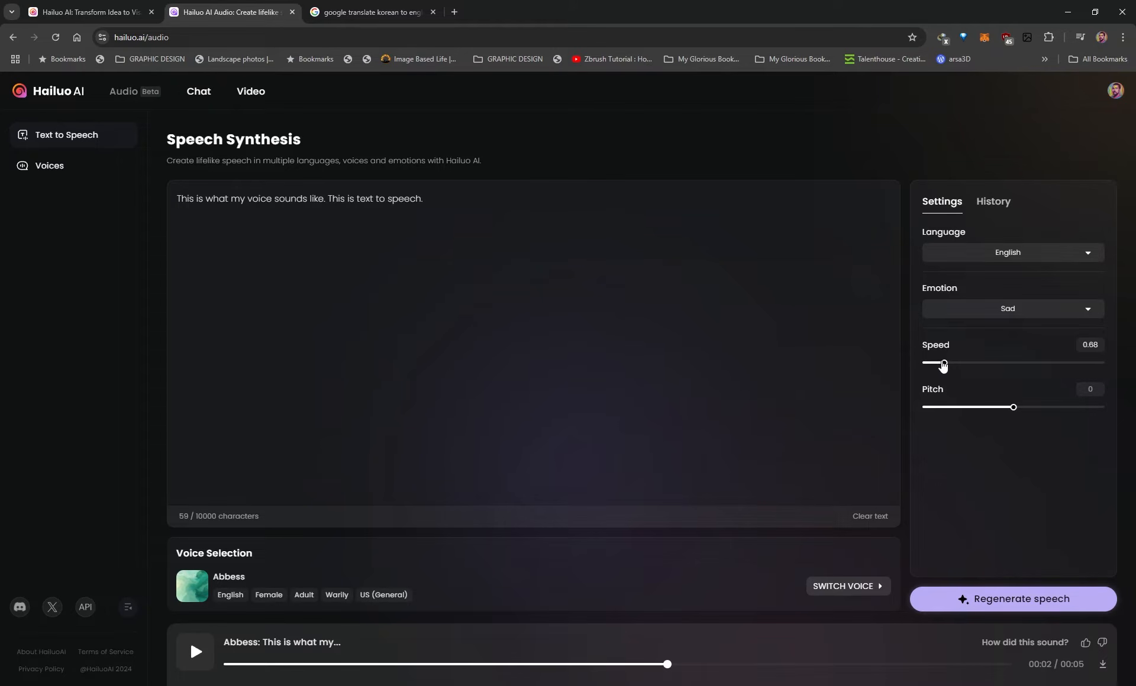
pyautogui.moveTo(943, 363); pyautogui.dragTo(1045, 362)
pyautogui.moveTo(1042, 364); pyautogui.dragTo(986, 366)
pyautogui.moveTo(1017, 408); pyautogui.dragTo(1015, 411)
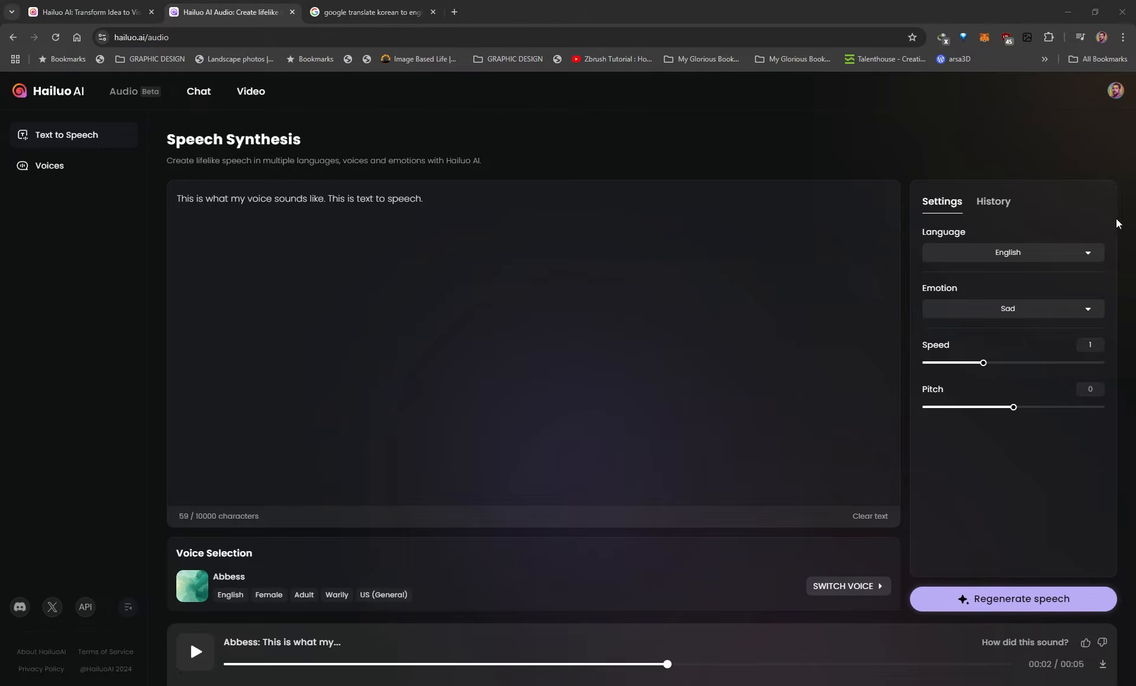
# Open the generation history and play two of the 17:08 pm clips, pausing the second one
pyautogui.click(986, 204)
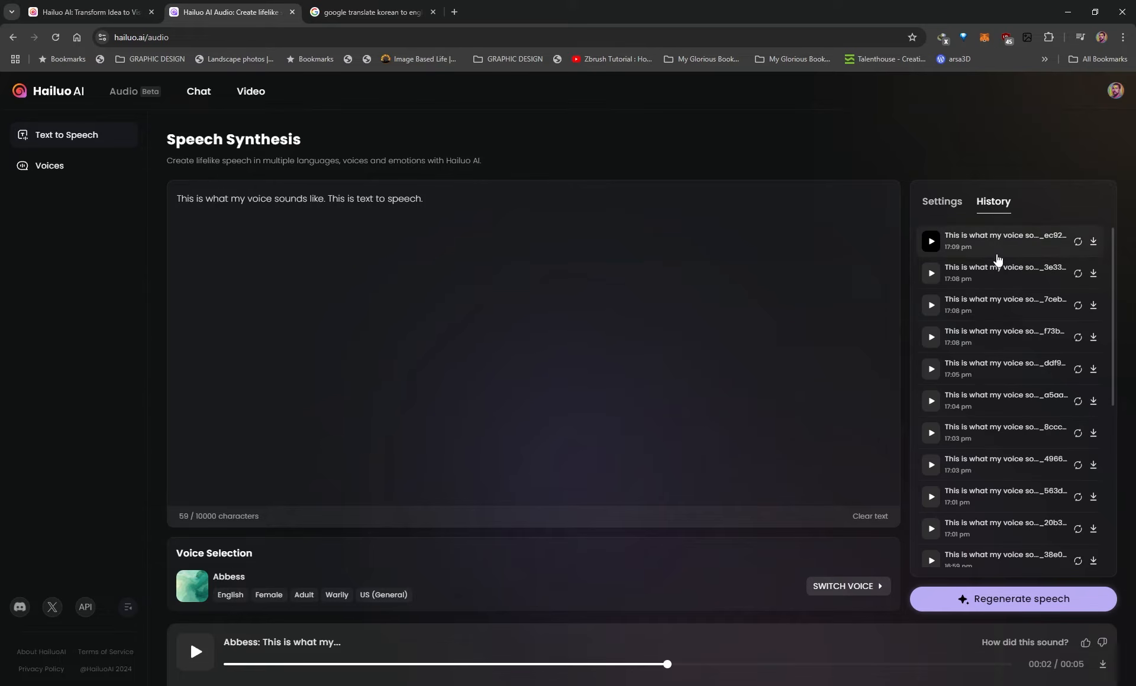
pyautogui.click(931, 312)
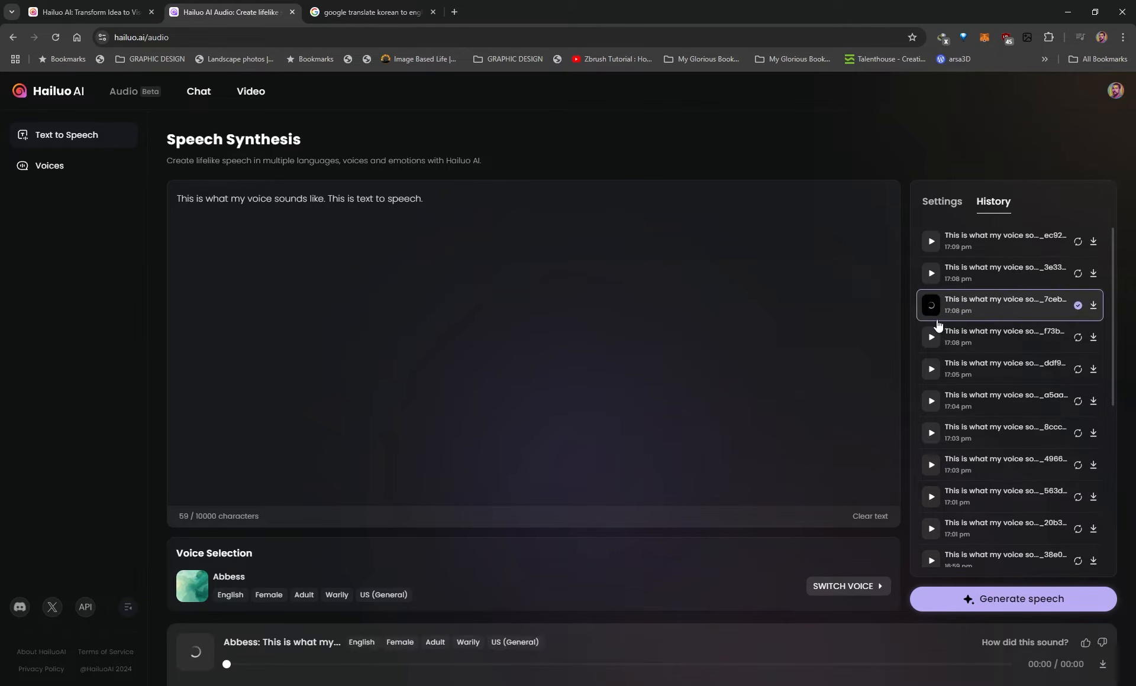
pyautogui.click(934, 280)
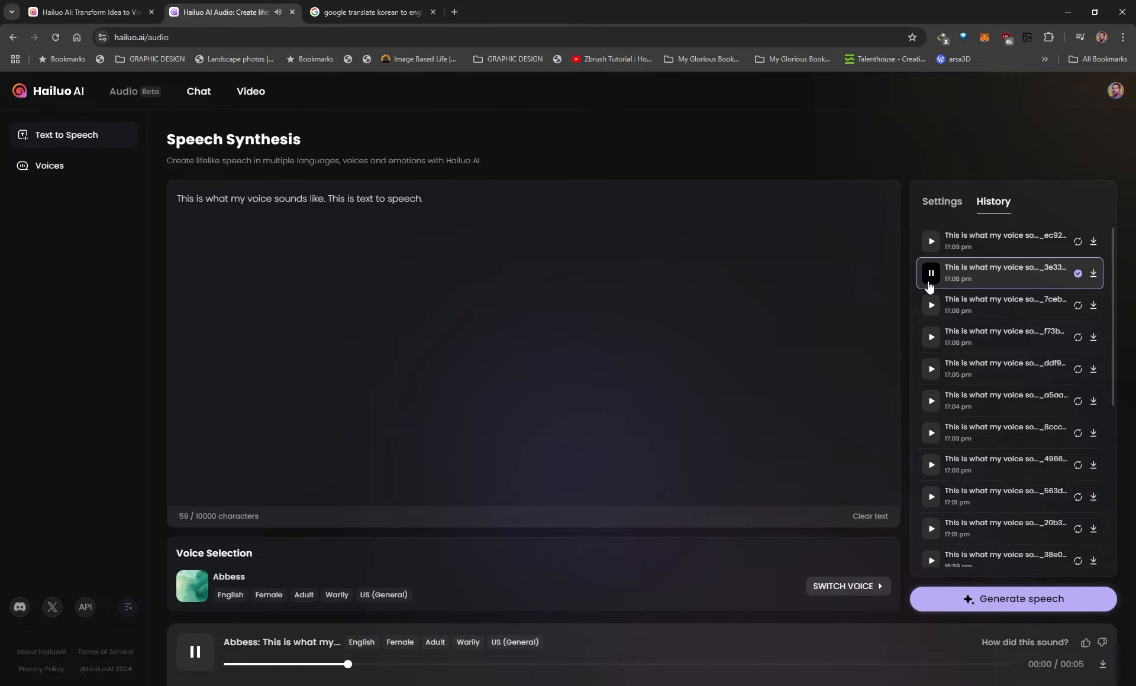
pyautogui.click(930, 277)
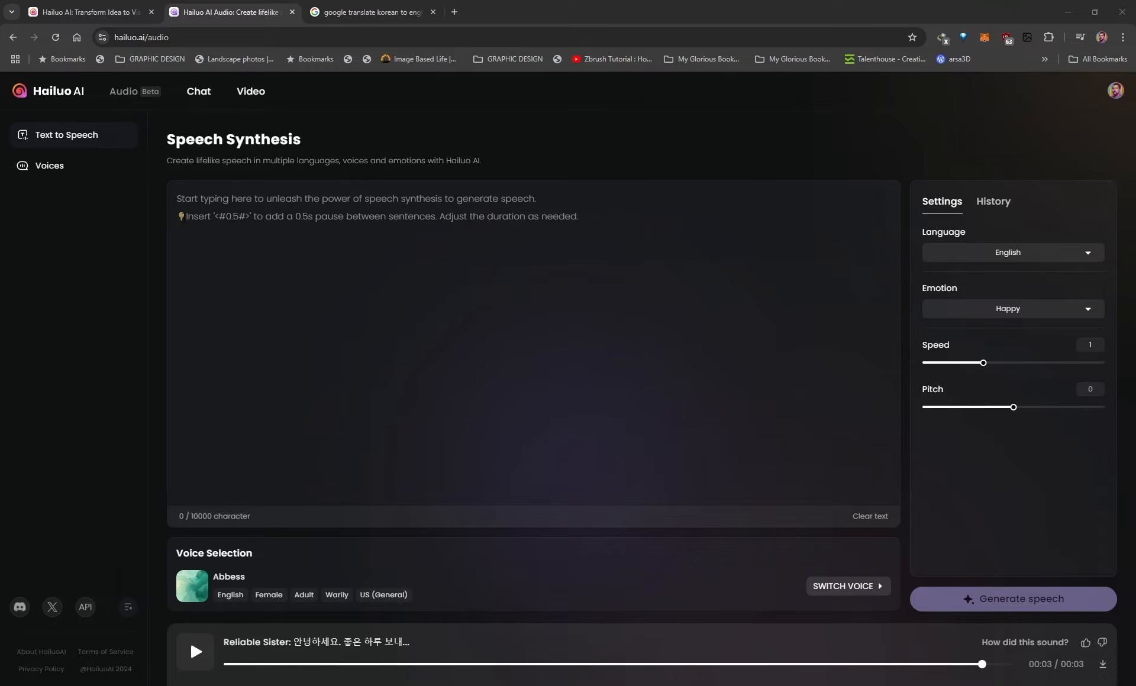
# Paste the English sample text, insert a <#0.5#> pause between its two sentences, and generate the speech
pyautogui.click(178, 198)
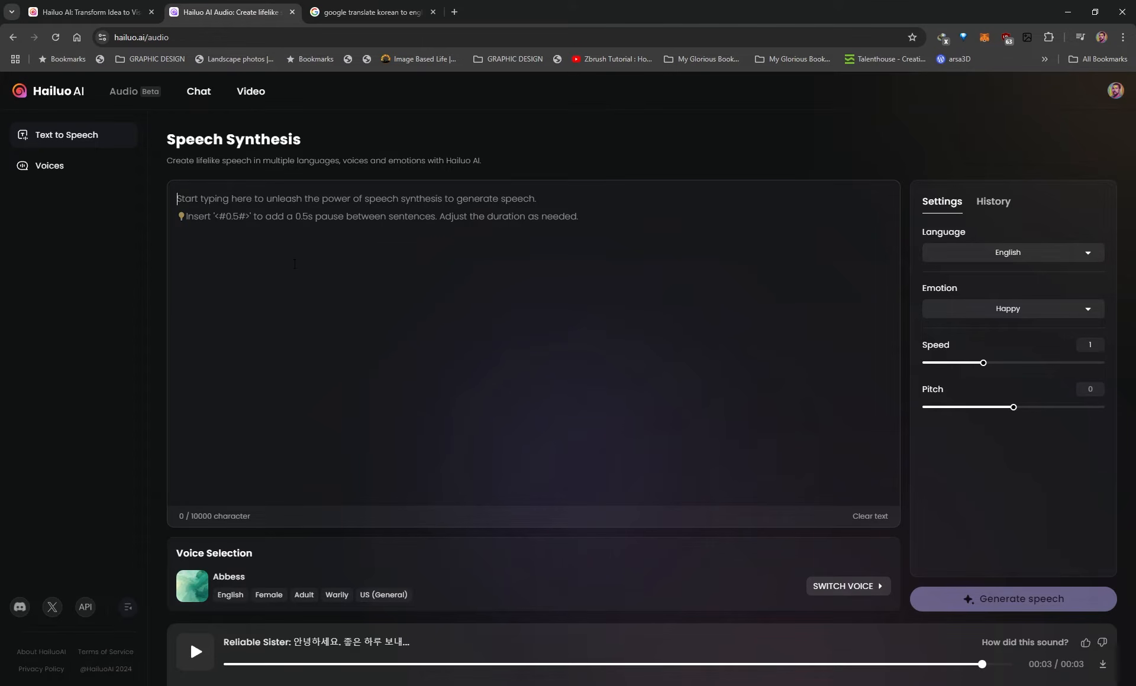
pyautogui.hotkey('ctrl', 'v')
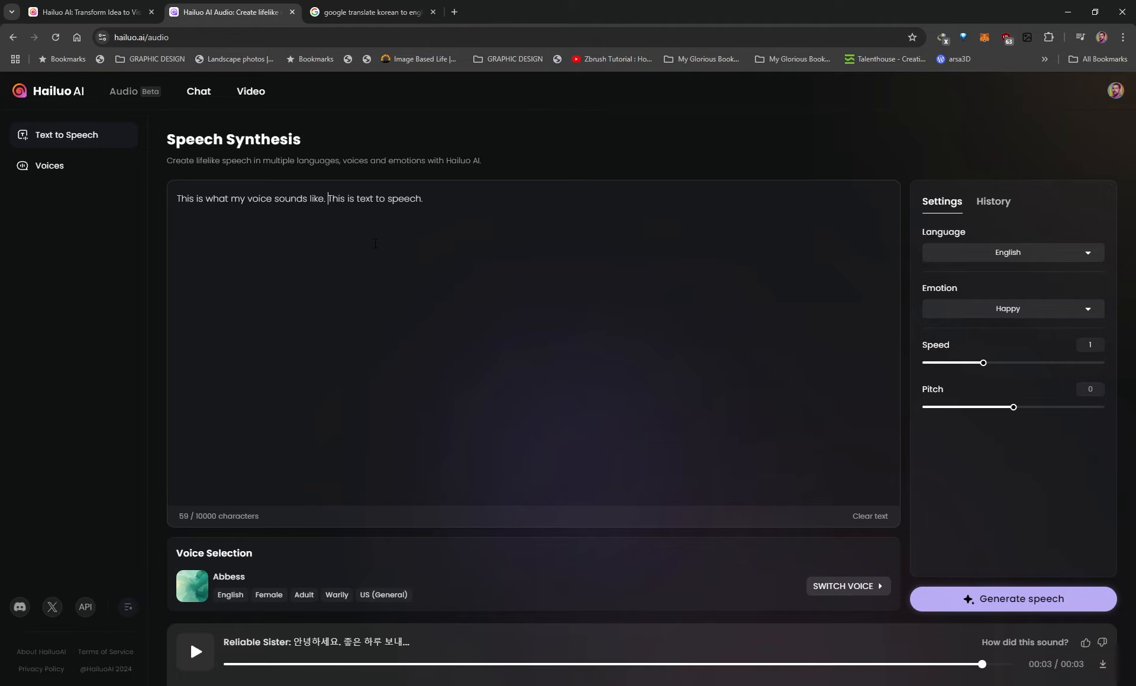
pyautogui.write('<#0.5#>')
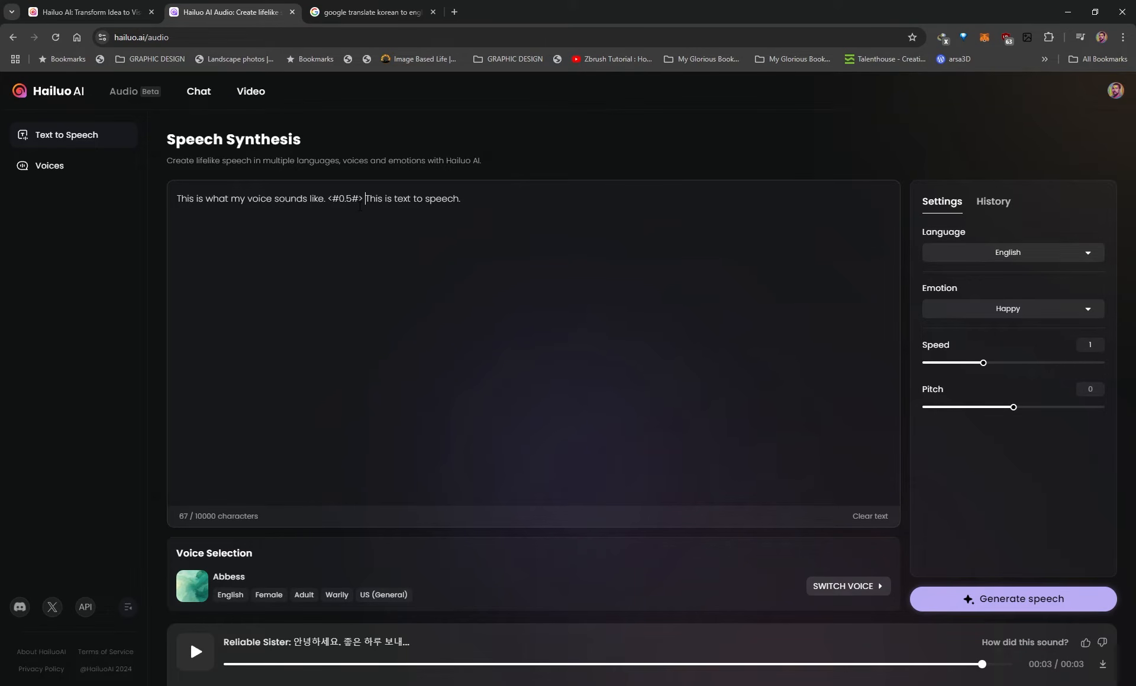
pyautogui.moveTo(365, 198); pyautogui.dragTo(482, 197)
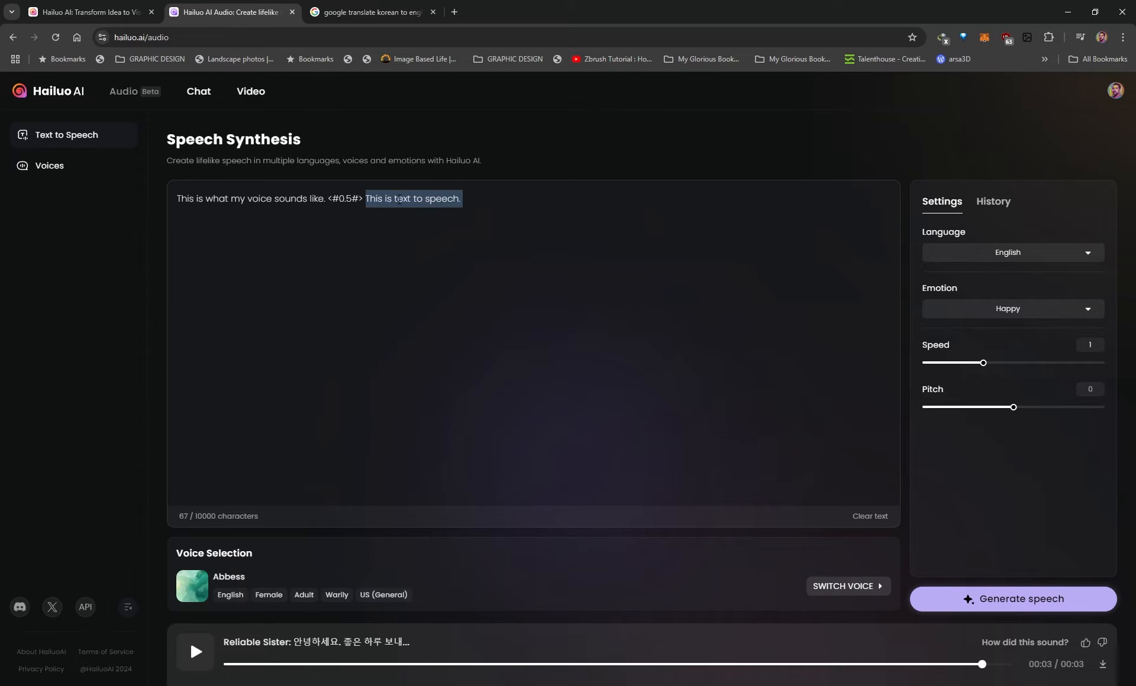
pyautogui.click(978, 601)
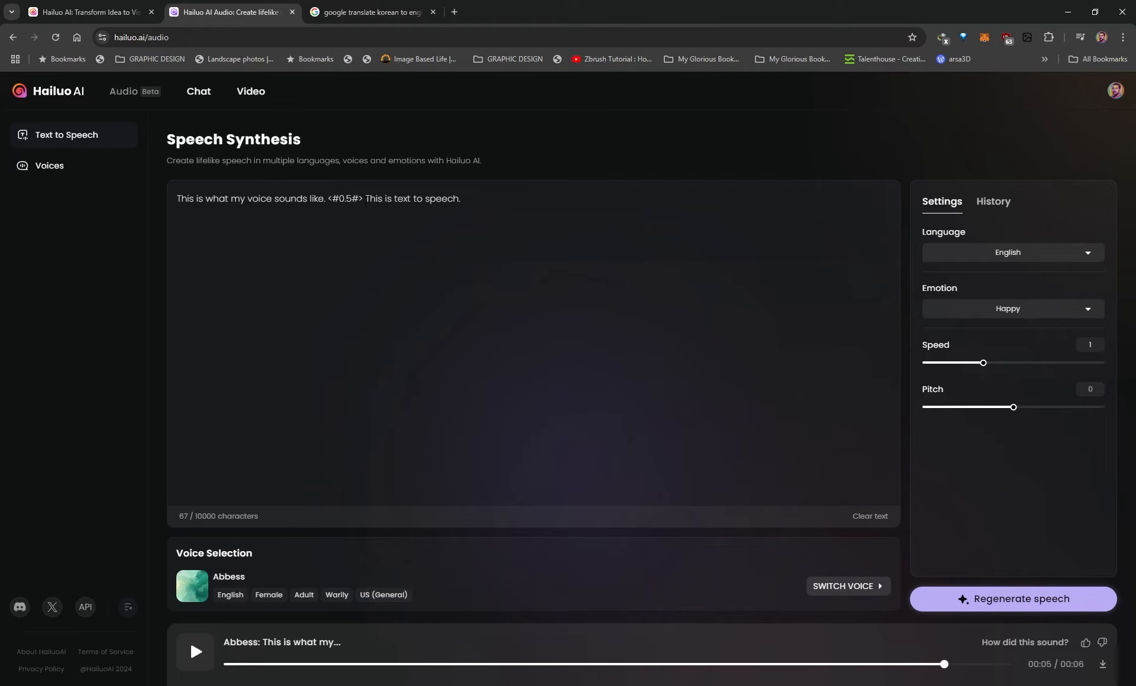
# Try a pause value of 10 between the two sentences and change the tag to <#2#>
pyautogui.doubleClick(341, 197)
pyautogui.press('BackSpace')
pyautogui.write('2')
pyautogui.press('BackSpace')
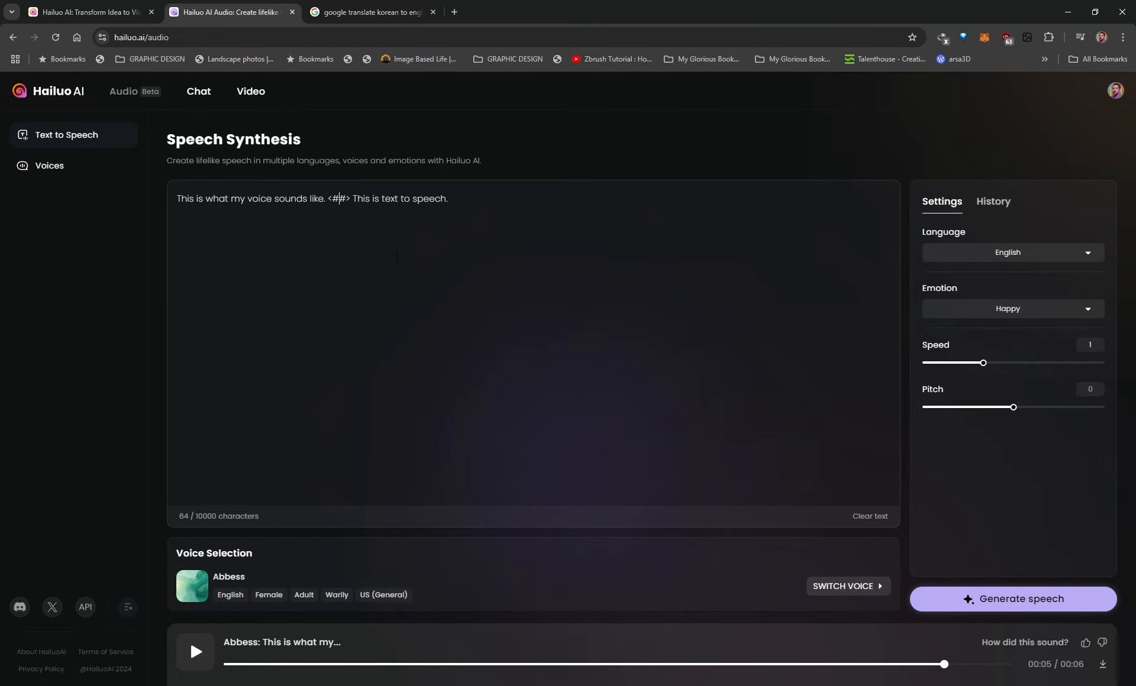
pyautogui.write('10')
pyautogui.moveTo(363, 199); pyautogui.dragTo(454, 199)
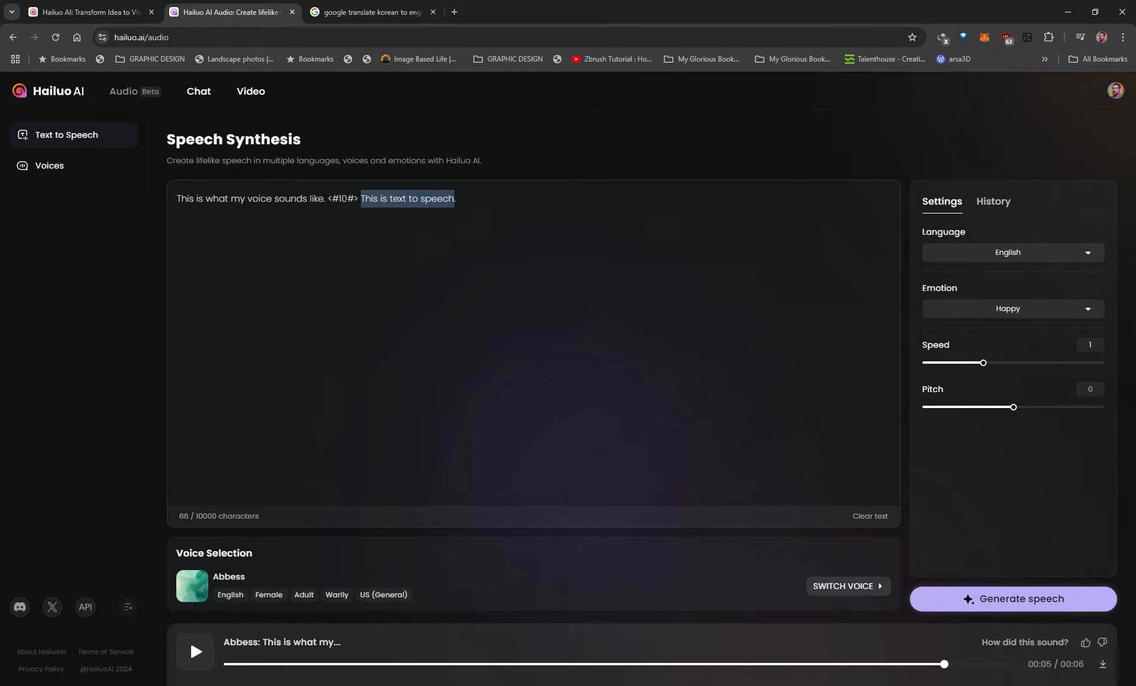
pyautogui.click(346, 199)
pyautogui.press('BackSpace')
pyautogui.press('BackSpace')
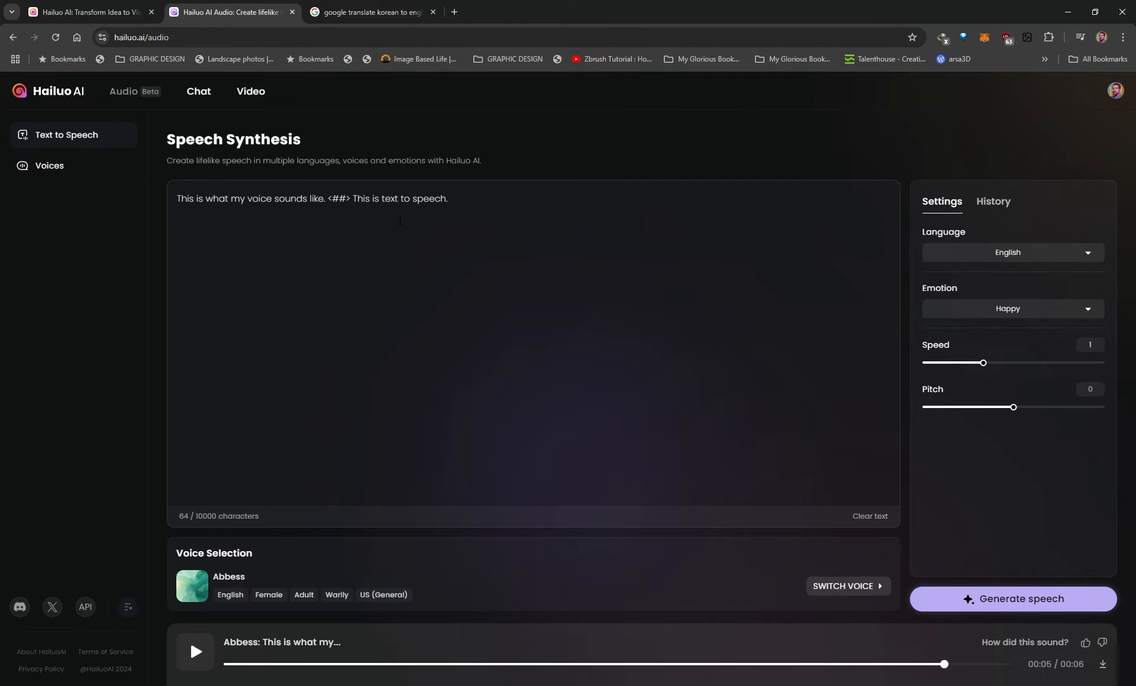
pyautogui.write('2')
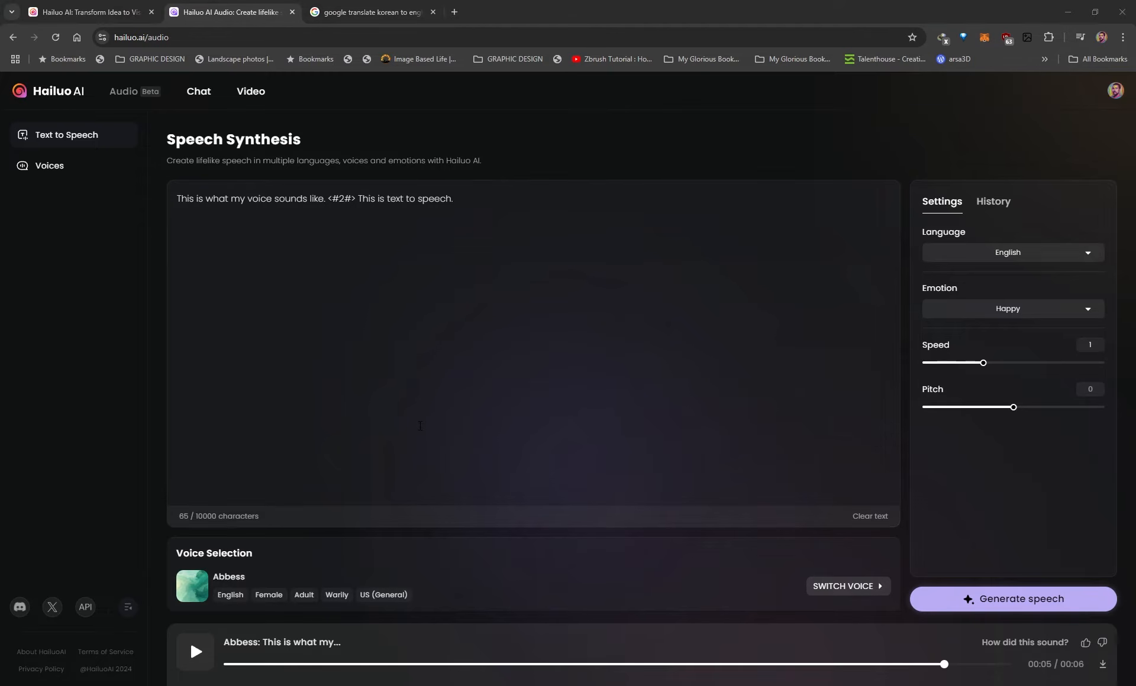
# Preview the Korean Reliable Sister voice among the saved voices and choose it for the speech
pyautogui.click(845, 590)
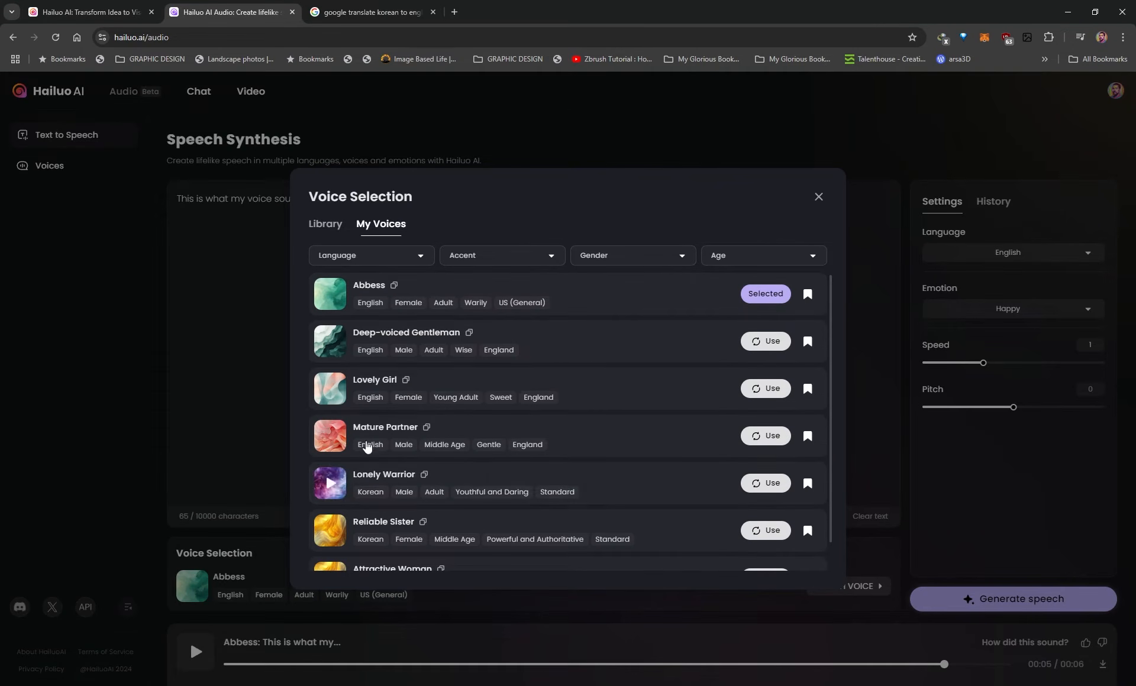
pyautogui.scroll(-1, 449, 491)
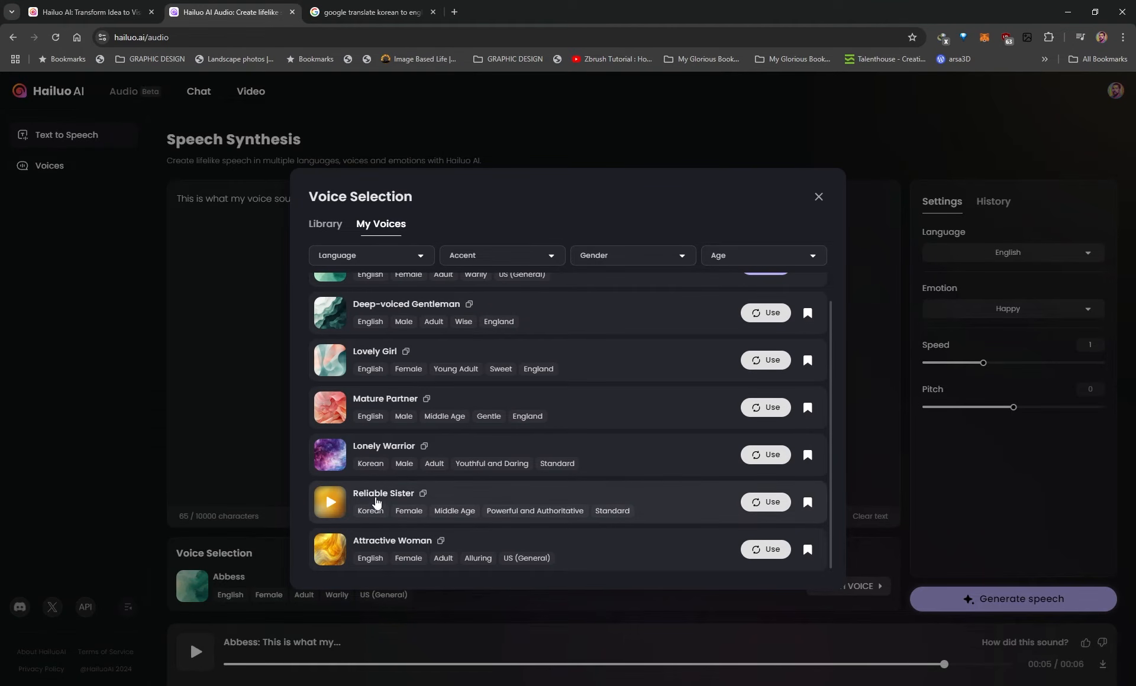
pyautogui.click(333, 504)
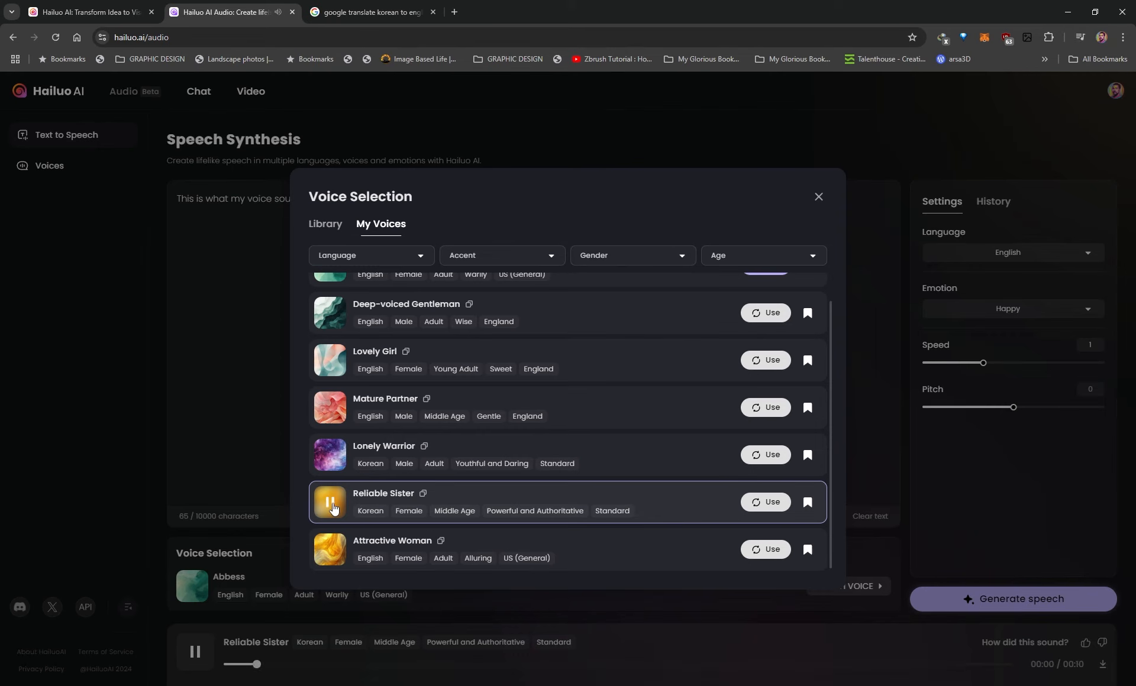
pyautogui.click(333, 504)
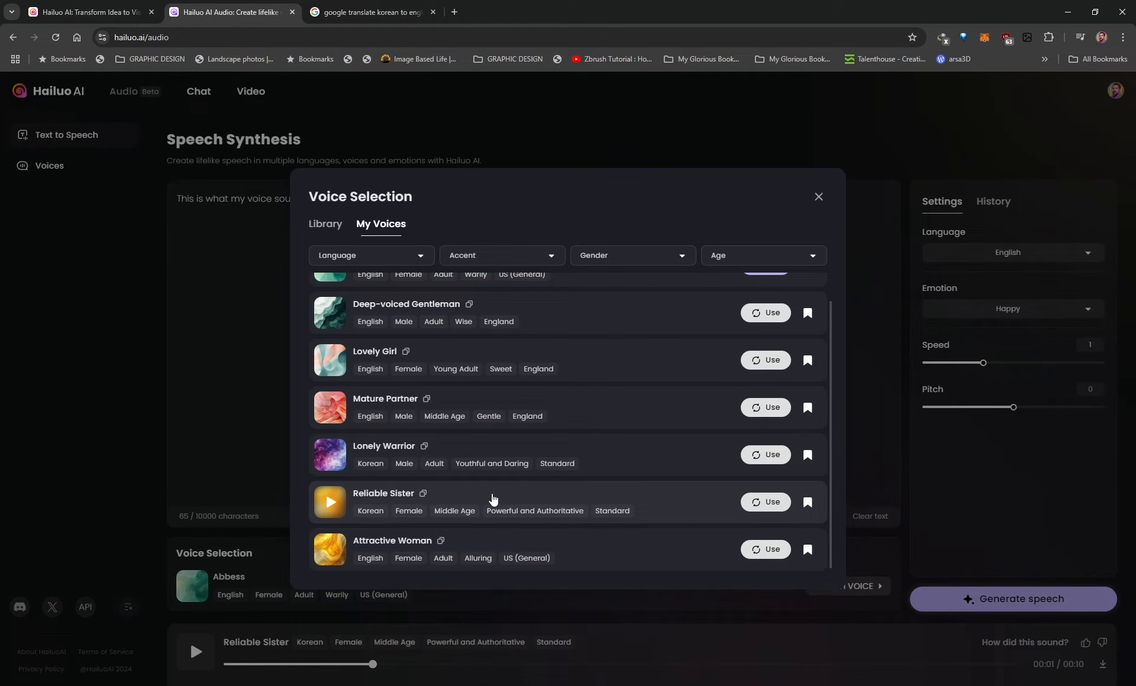
pyautogui.click(769, 503)
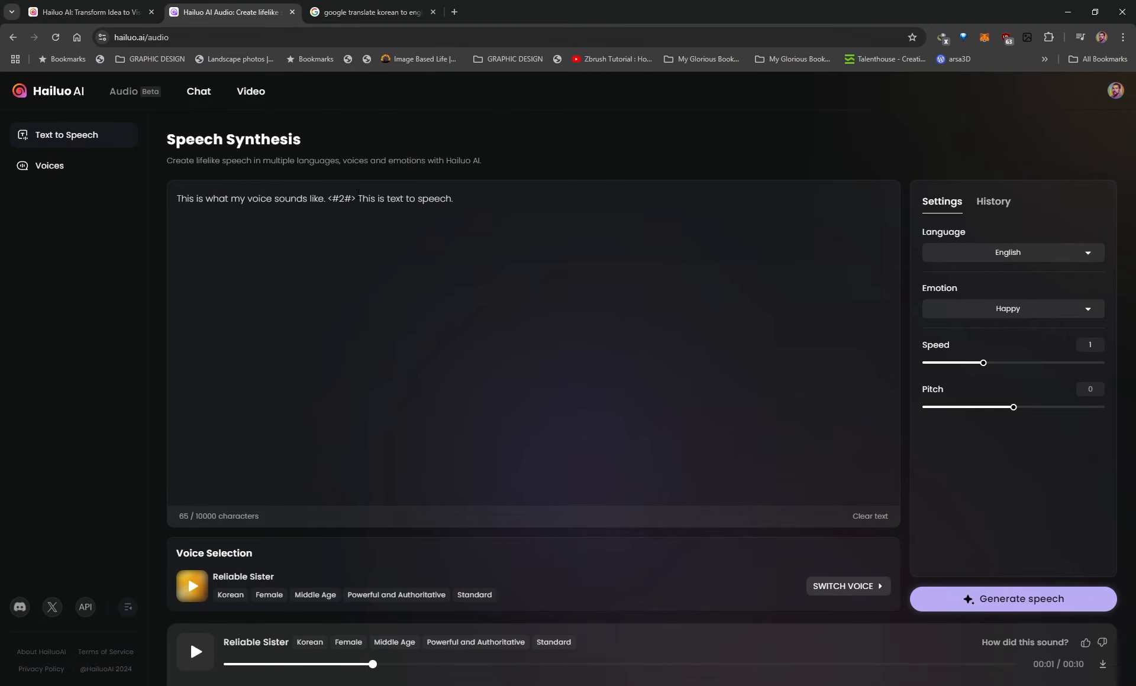
# Remove the pause tag between the sentences and generate the English speech with the Reliable Sister voice
pyautogui.moveTo(358, 198); pyautogui.dragTo(329, 197)
pyautogui.press('BackSpace')
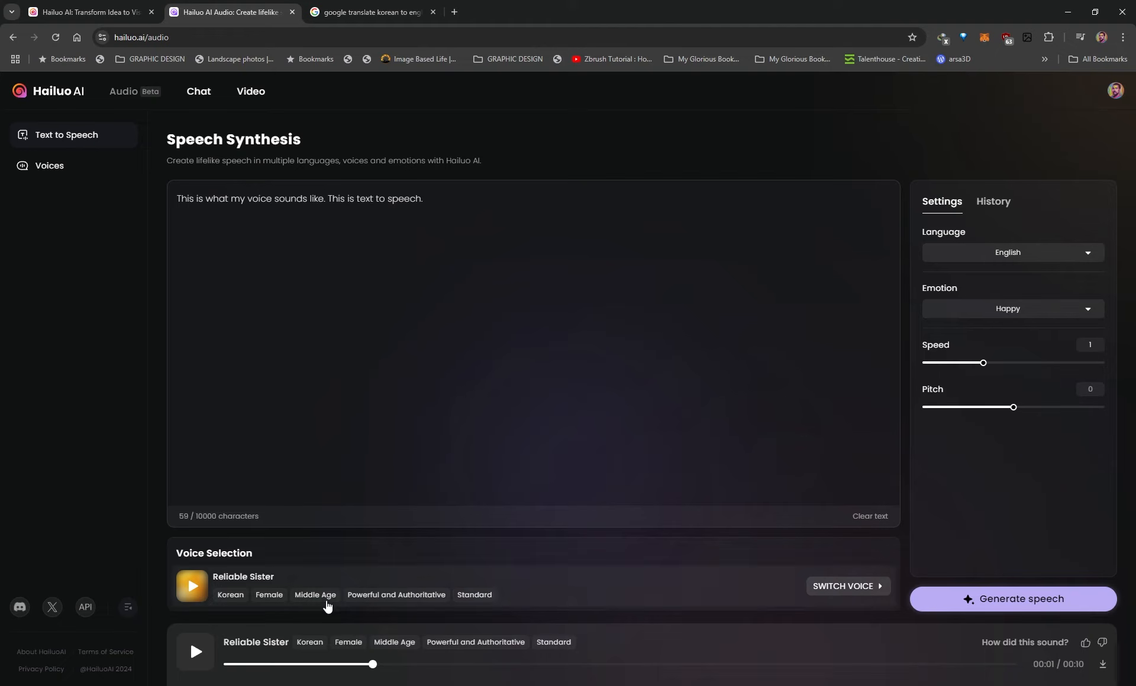
pyautogui.click(1006, 600)
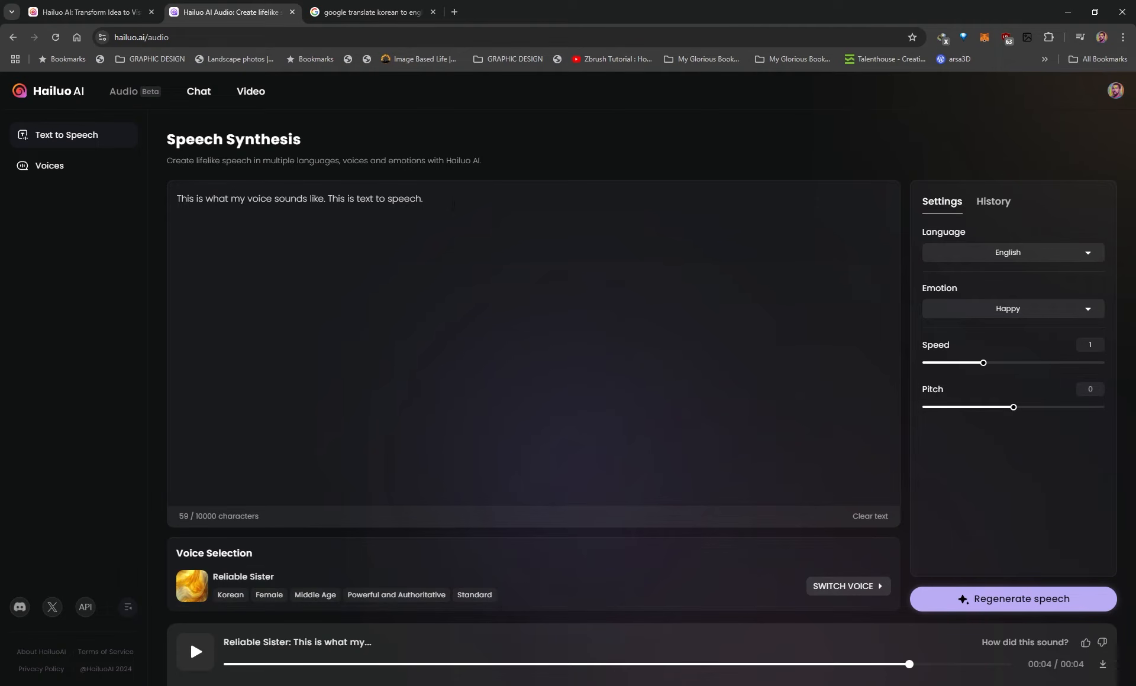
# Switch to the Google Translate results and copy the Korean translation of the greeting text
pyautogui.moveTo(394, 248); pyautogui.dragTo(116, 201)
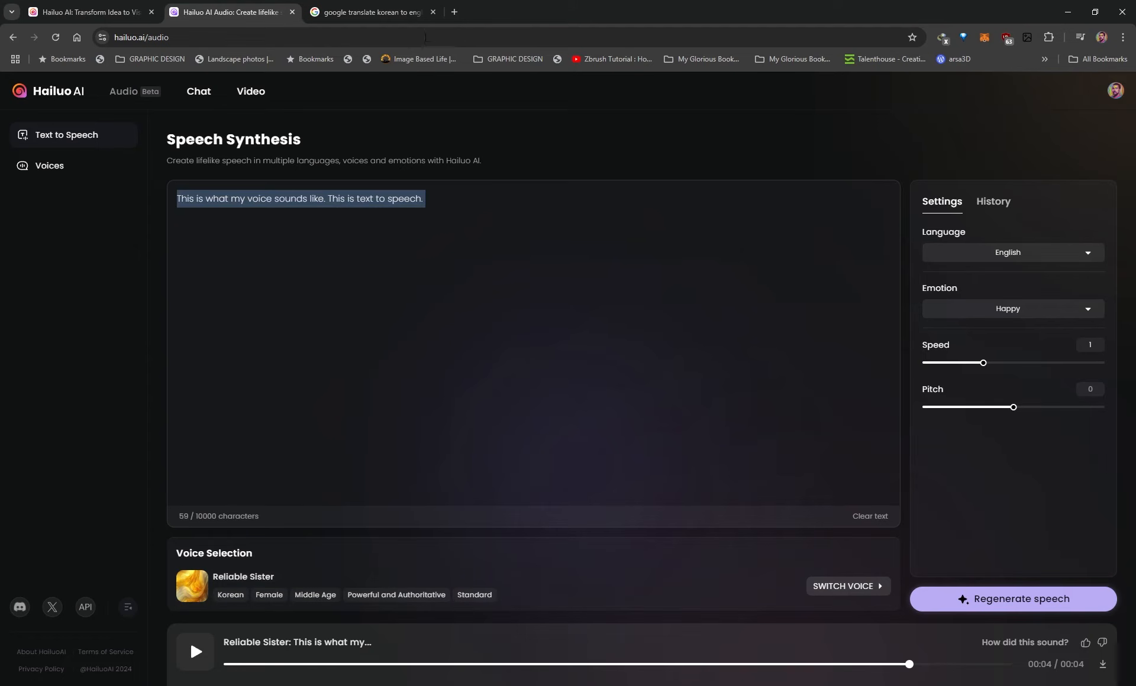
pyautogui.click(383, 11)
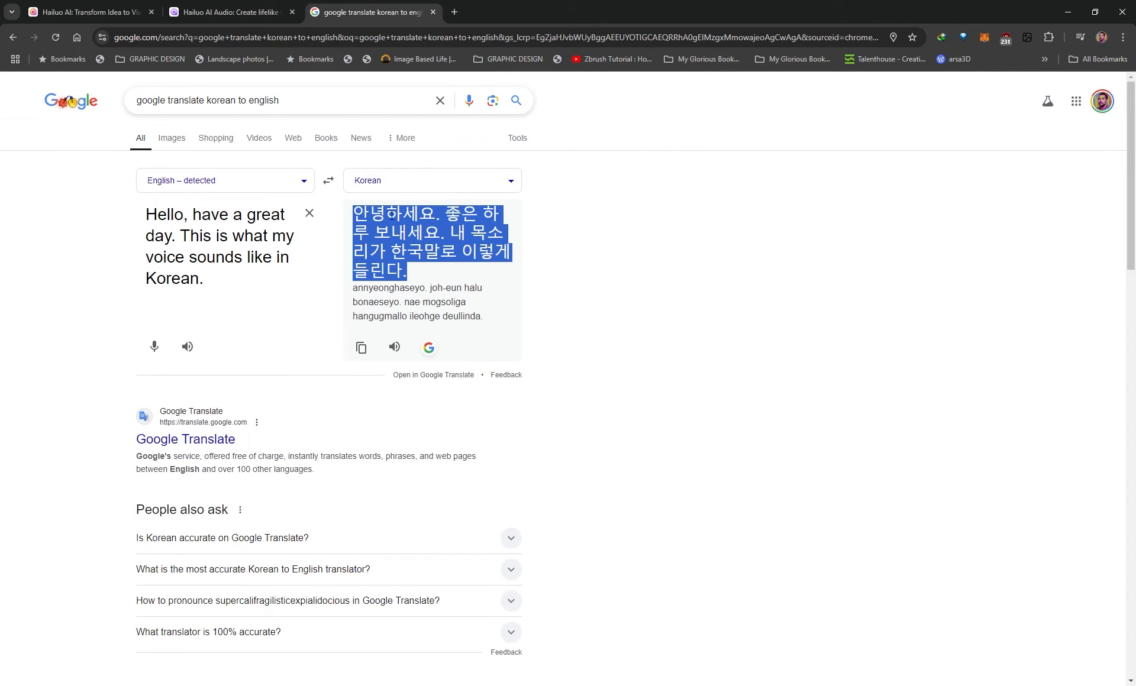
pyautogui.rightClick(404, 237)
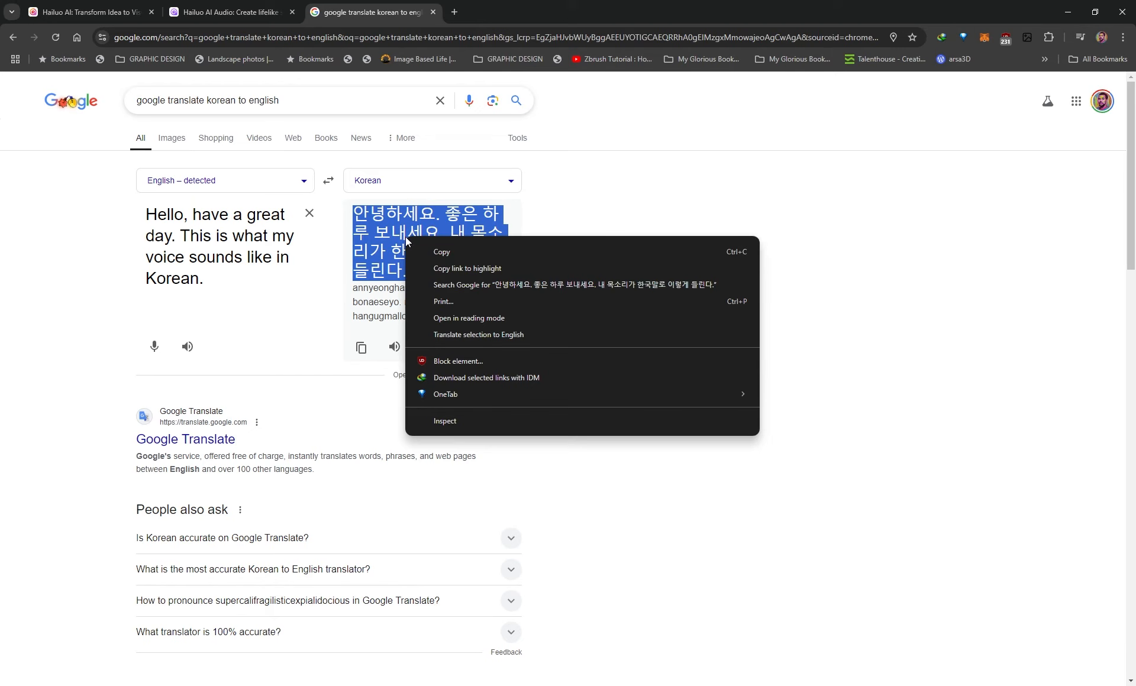
pyautogui.click(442, 253)
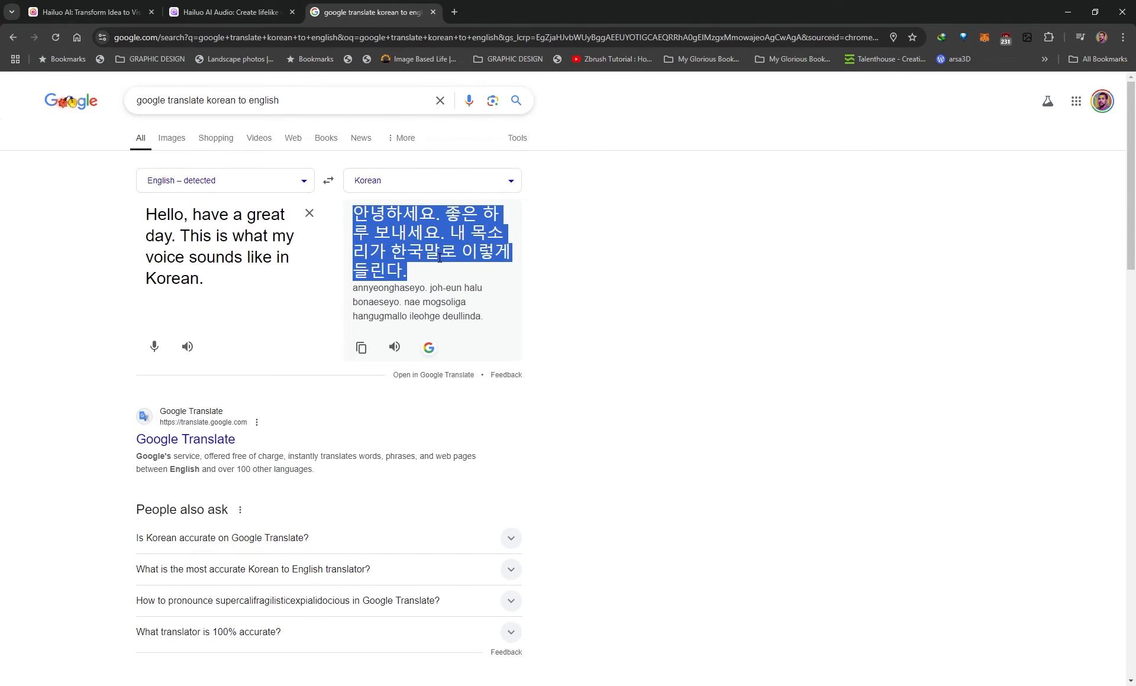
# Return to Hailuo AI Audio and replace the whole English text with the copied Korean text
pyautogui.click(201, 10)
pyautogui.click(404, 200)
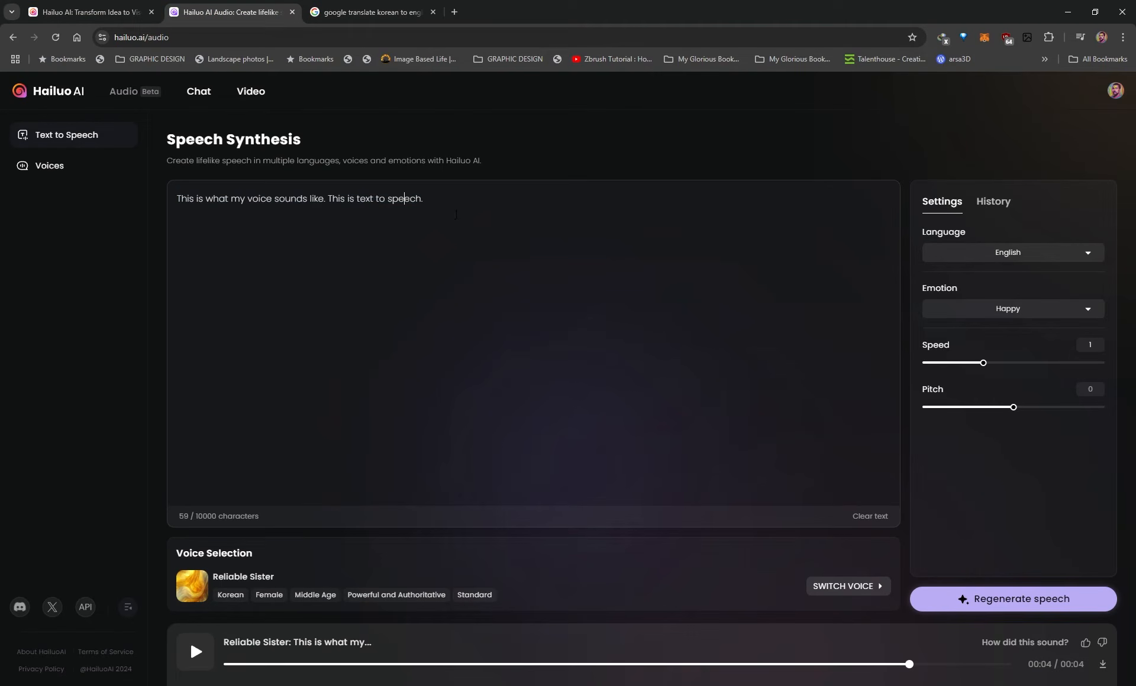
pyautogui.hotkey('ctrl', 'a')
pyautogui.hotkey('ctrl', 'v')
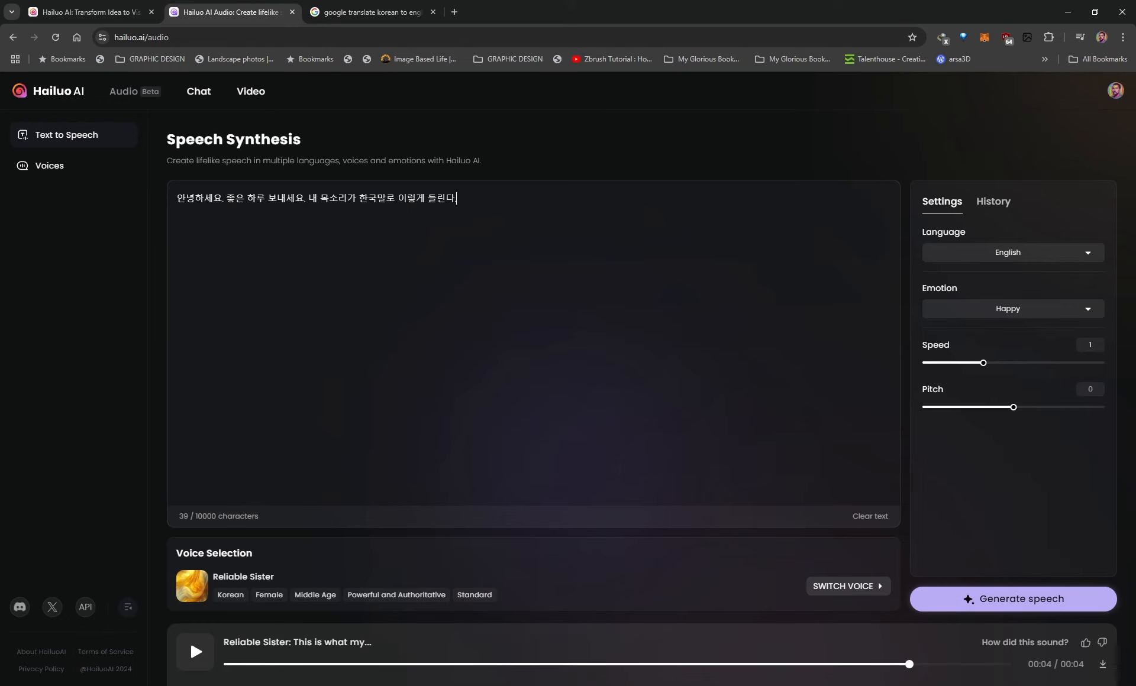
# Generate the Korean speech with the Reliable Sister voice, pause its playback, and select the Korean text
pyautogui.click(976, 601)
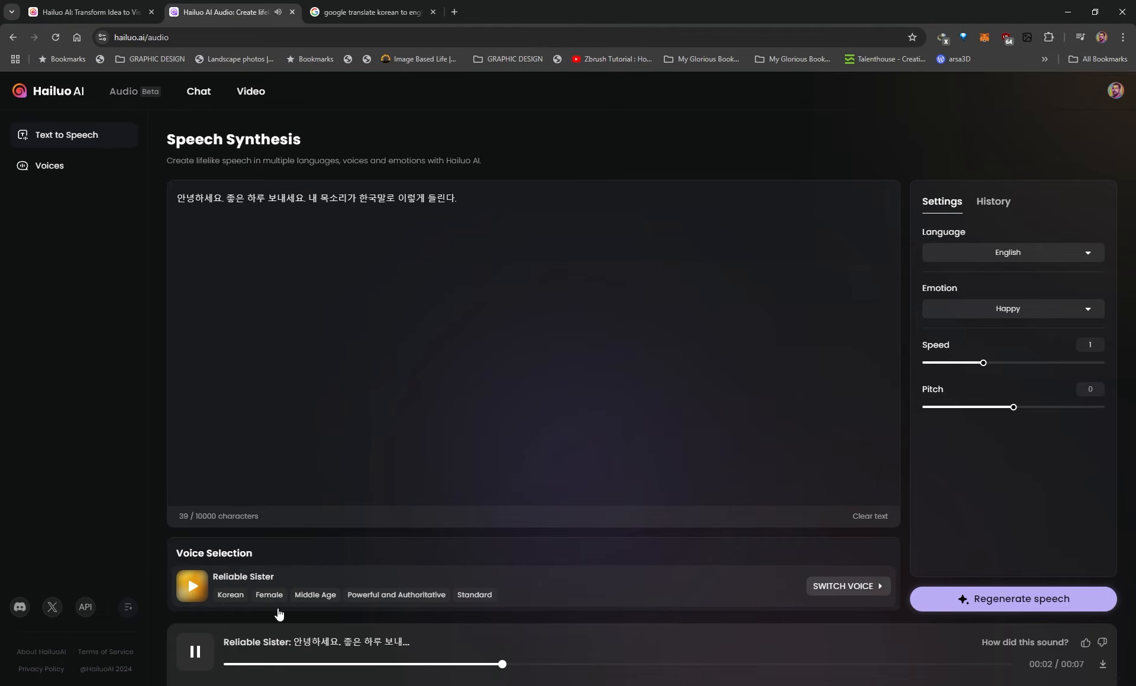
pyautogui.click(201, 656)
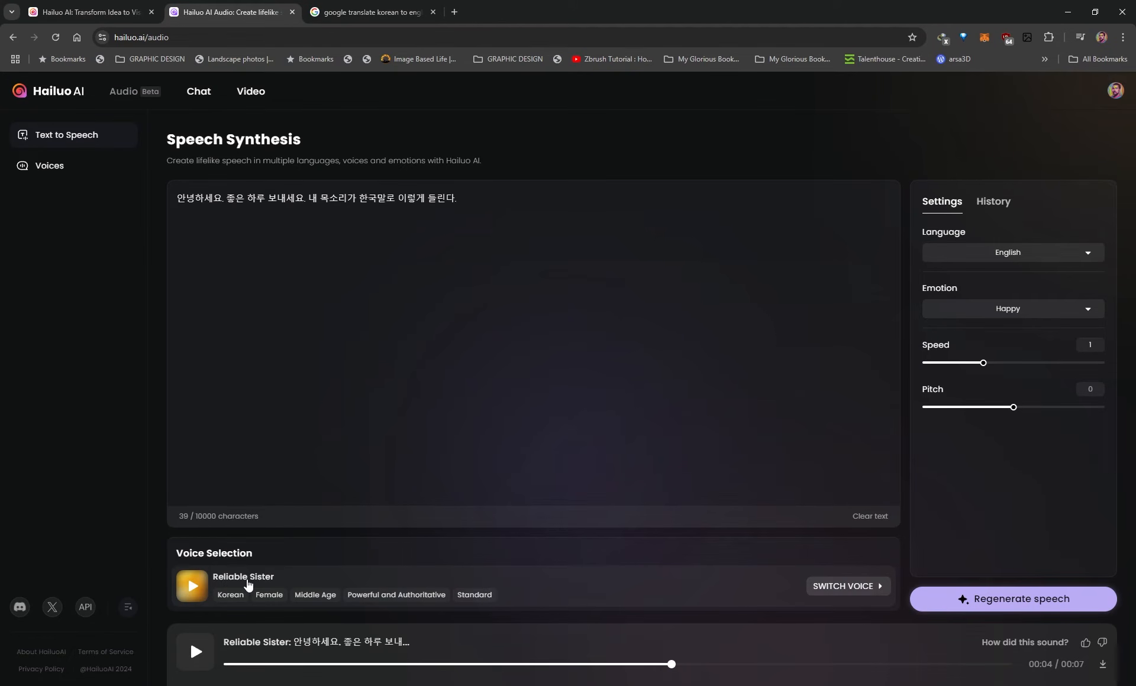
pyautogui.moveTo(473, 199); pyautogui.dragTo(177, 198)
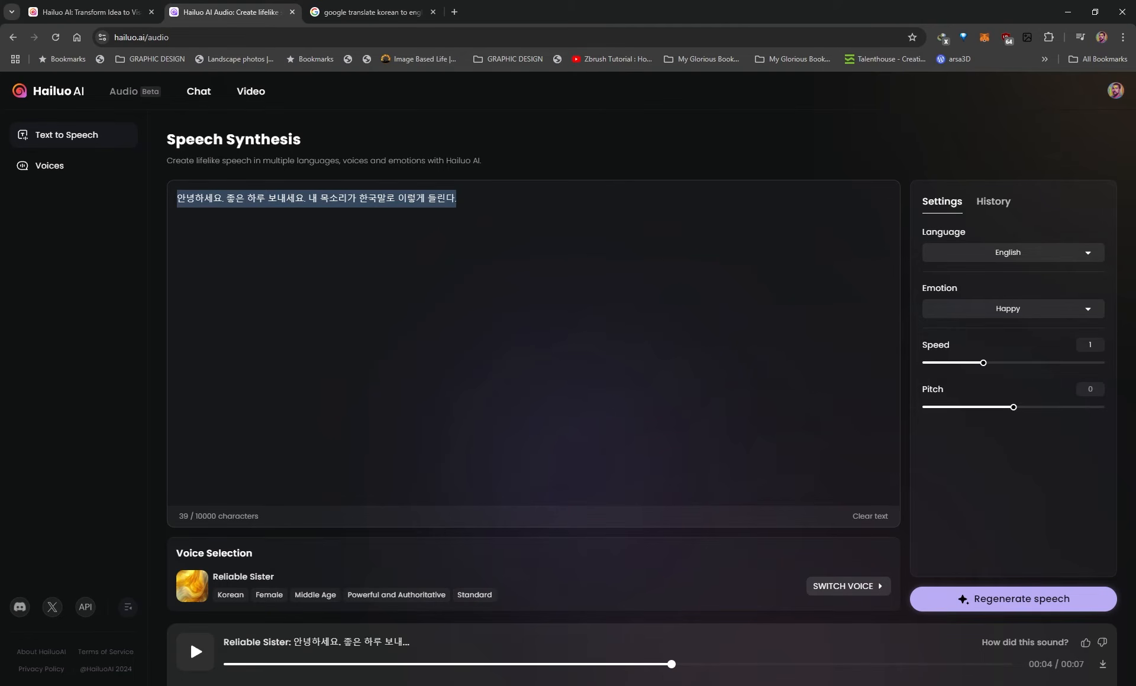
# Replace the selected Korean text with "This is what my voice sounds like. This is text to speech."
pyautogui.hotkey('ctrl', 'v')
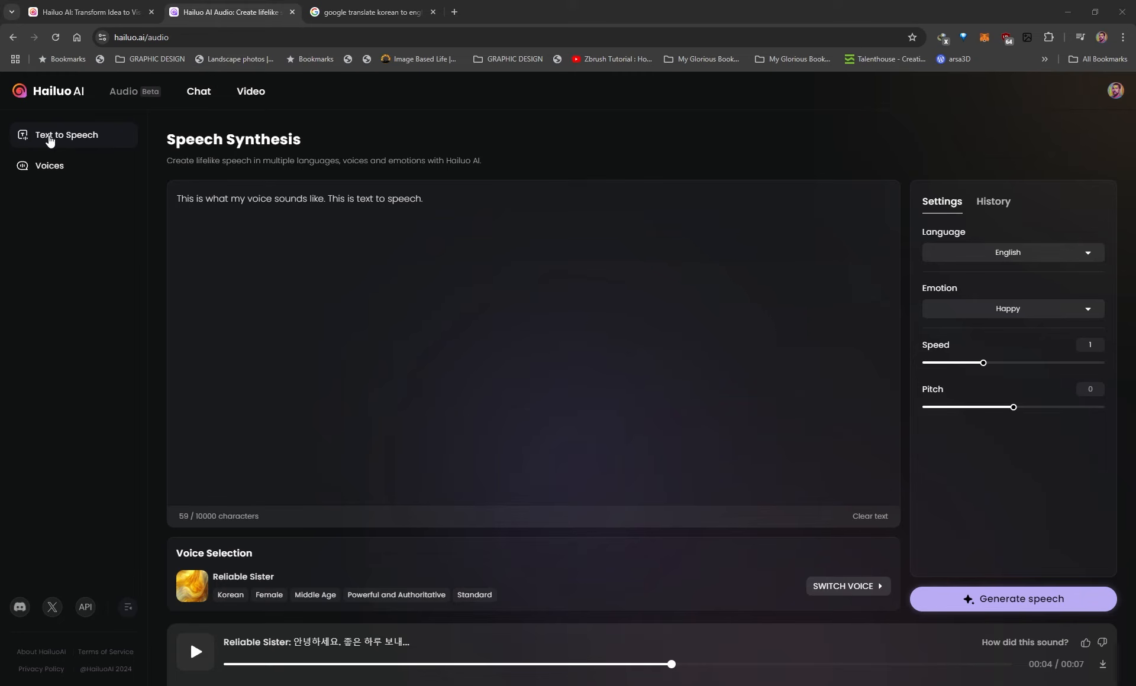
# Go to the Voices page, start a new voice clone, and enter the speaker's short name as the voice name
pyautogui.click(56, 173)
pyautogui.click(195, 653)
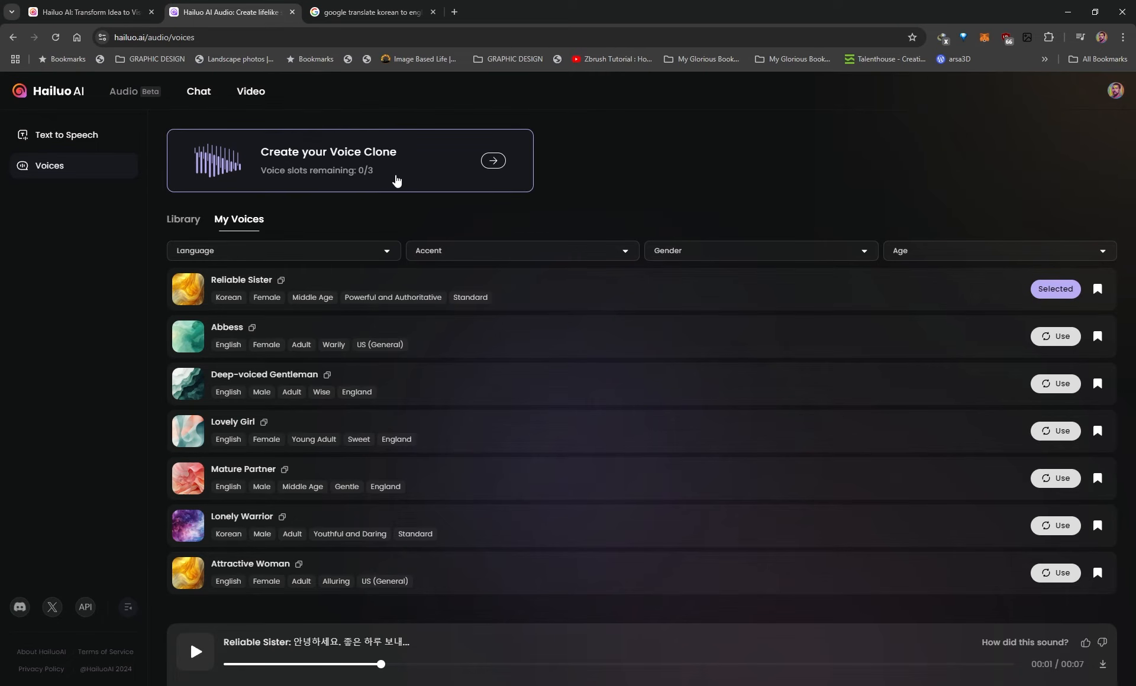
pyautogui.click(493, 162)
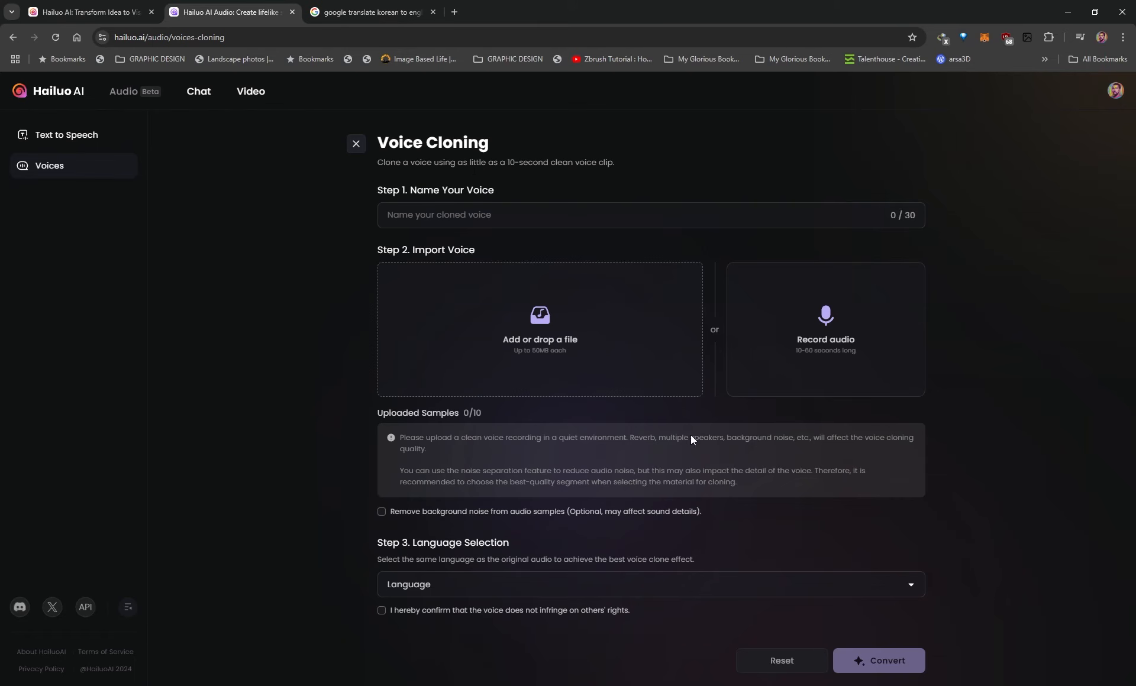
pyautogui.write('Trav')
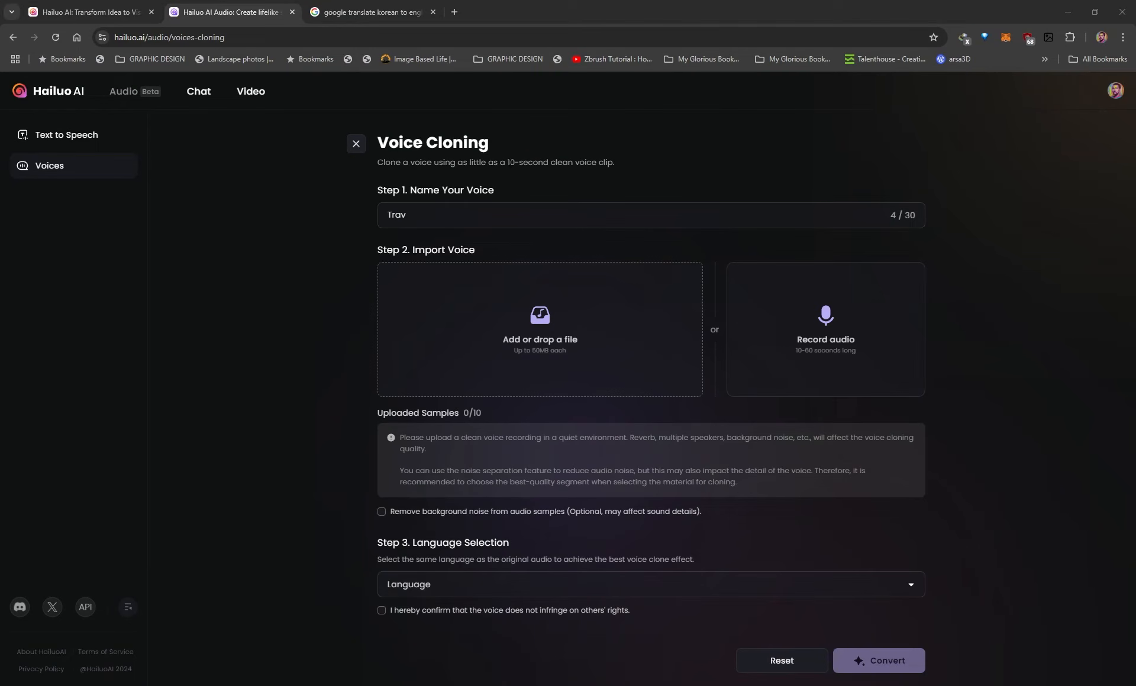
pyautogui.moveTo(507, 163); pyautogui.dragTo(628, 169)
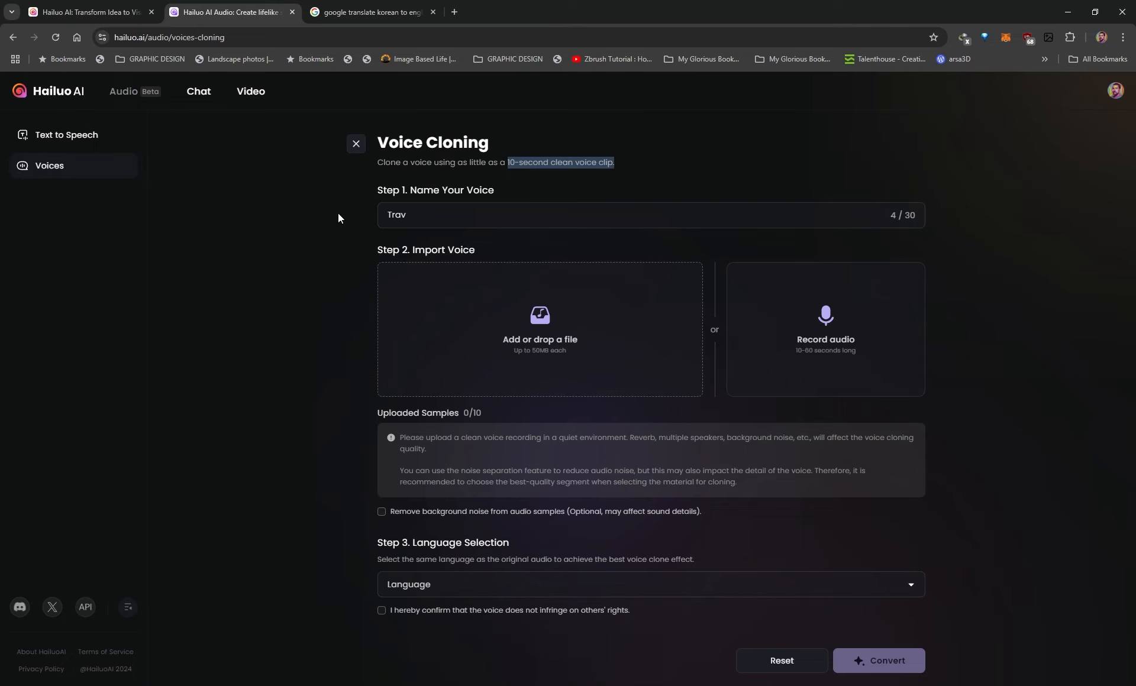
pyautogui.doubleClick(391, 217)
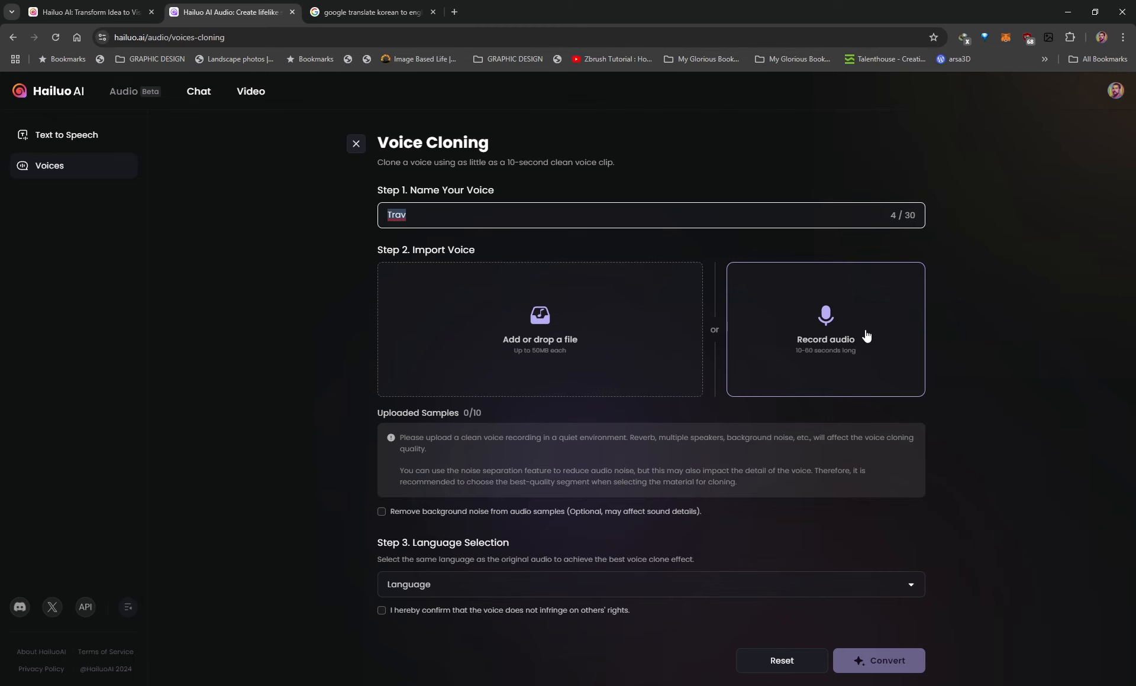
pyautogui.moveTo(399, 439); pyautogui.dragTo(463, 449)
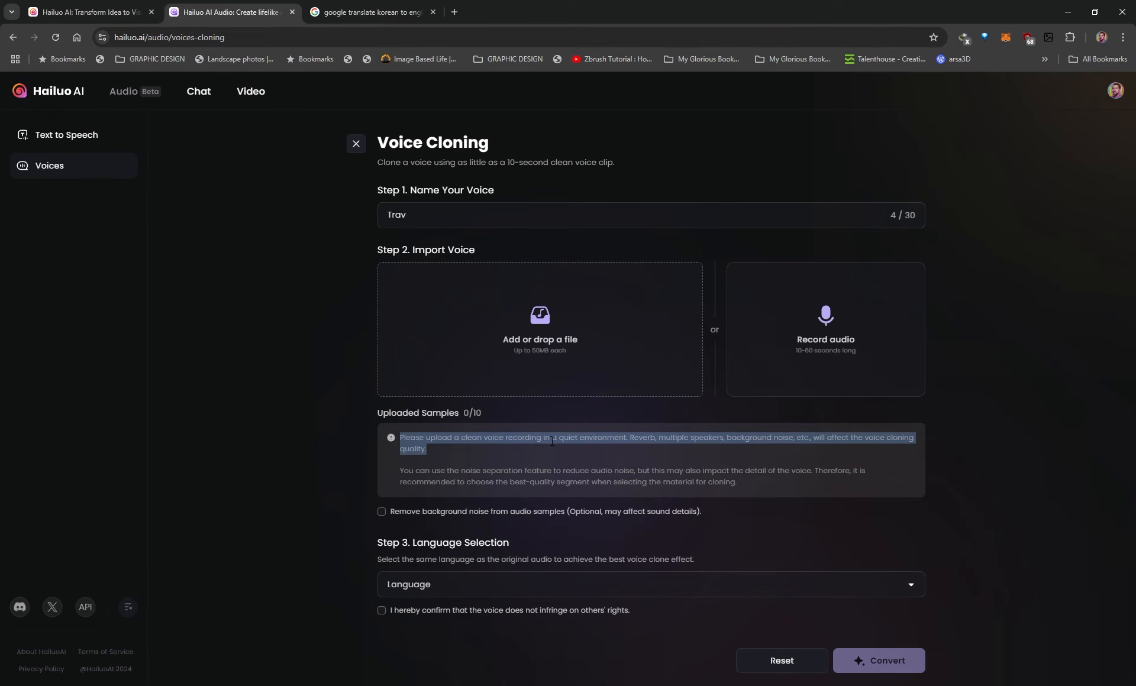
pyautogui.click(574, 439)
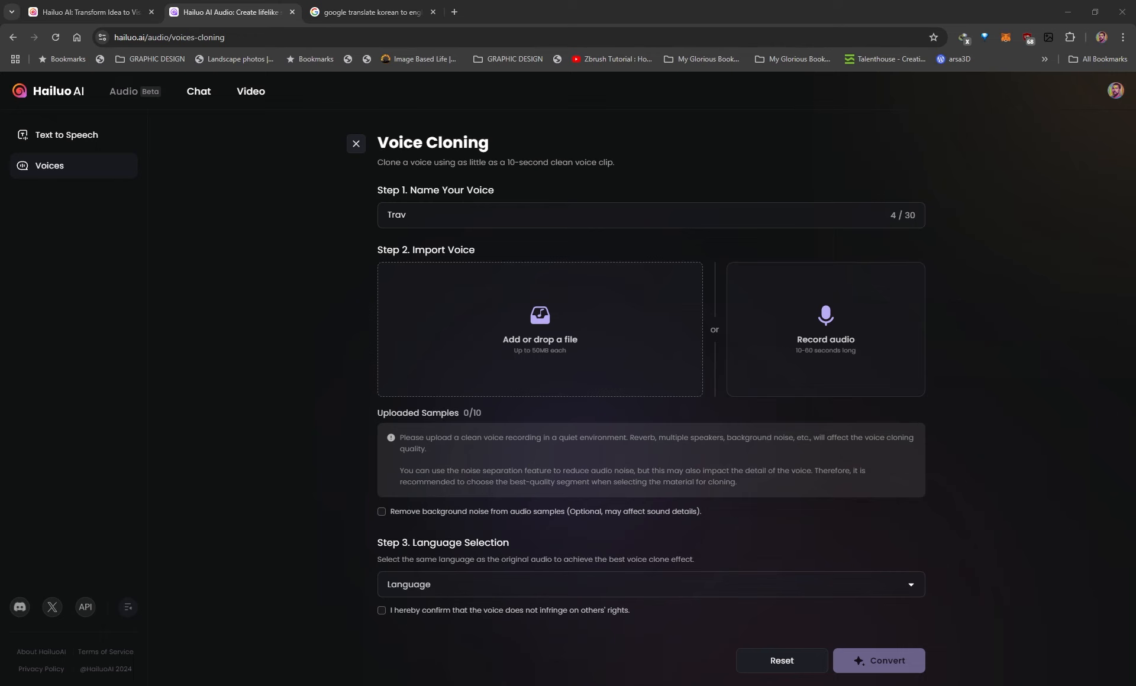
# Create the voice clone from the speaker's MP3 voice sample, with the language set to English and the voice rights confirmation accepted
pyautogui.moveTo(575, 342); pyautogui.dragTo(526, 340)
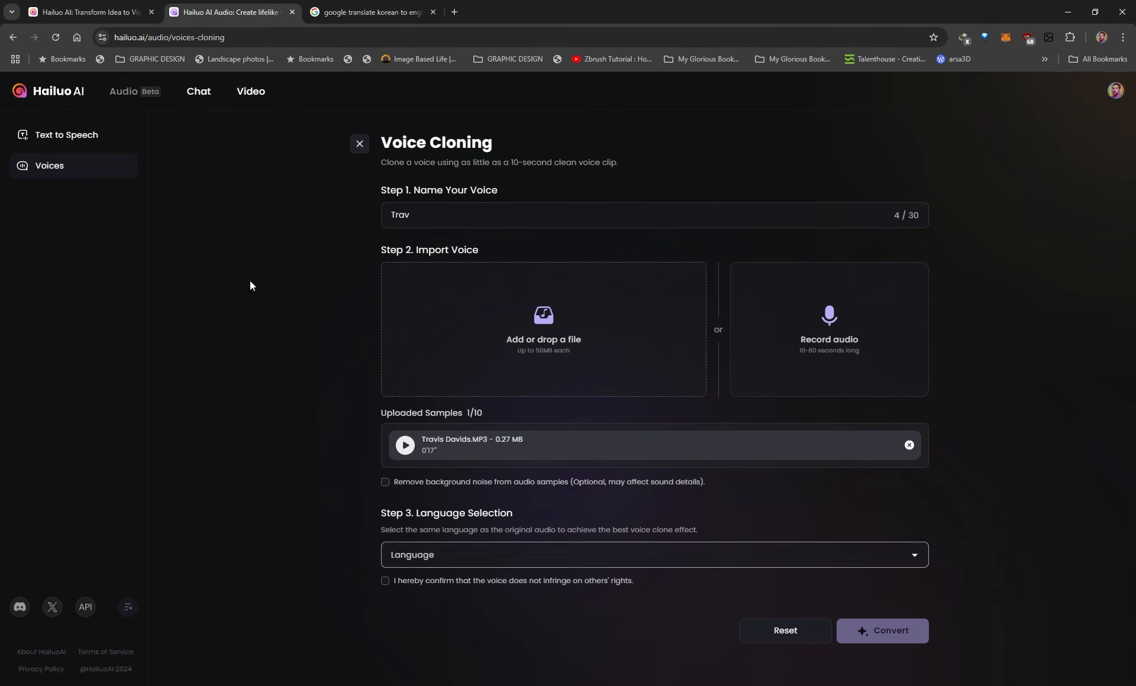
pyautogui.click(455, 564)
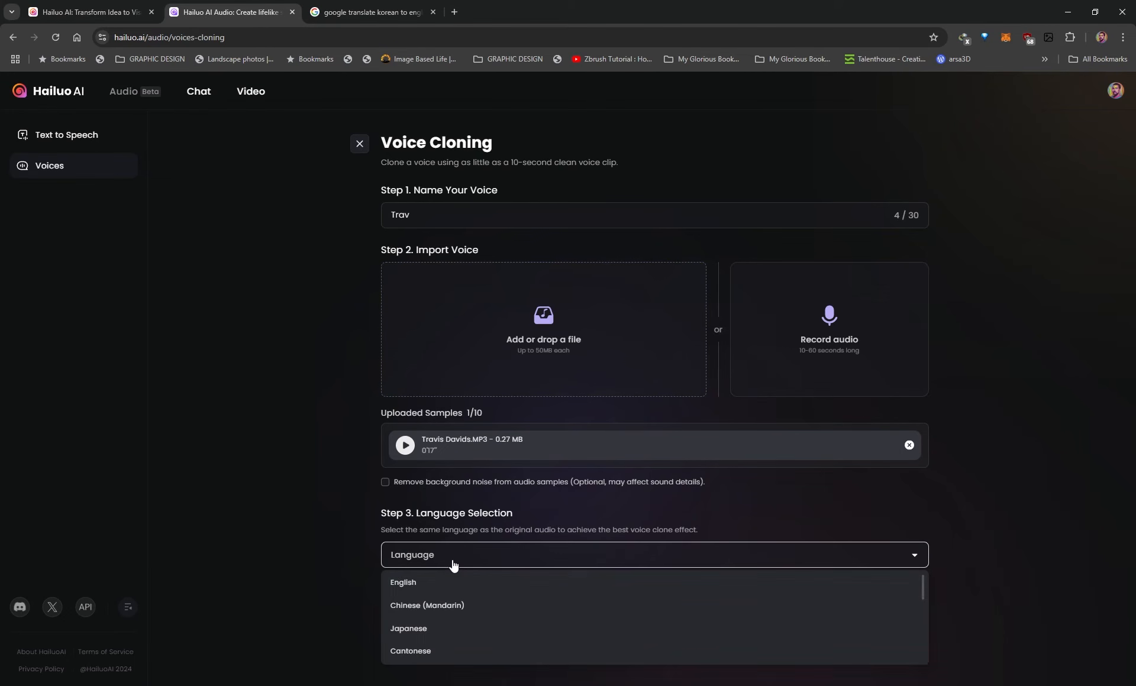
pyautogui.click(401, 586)
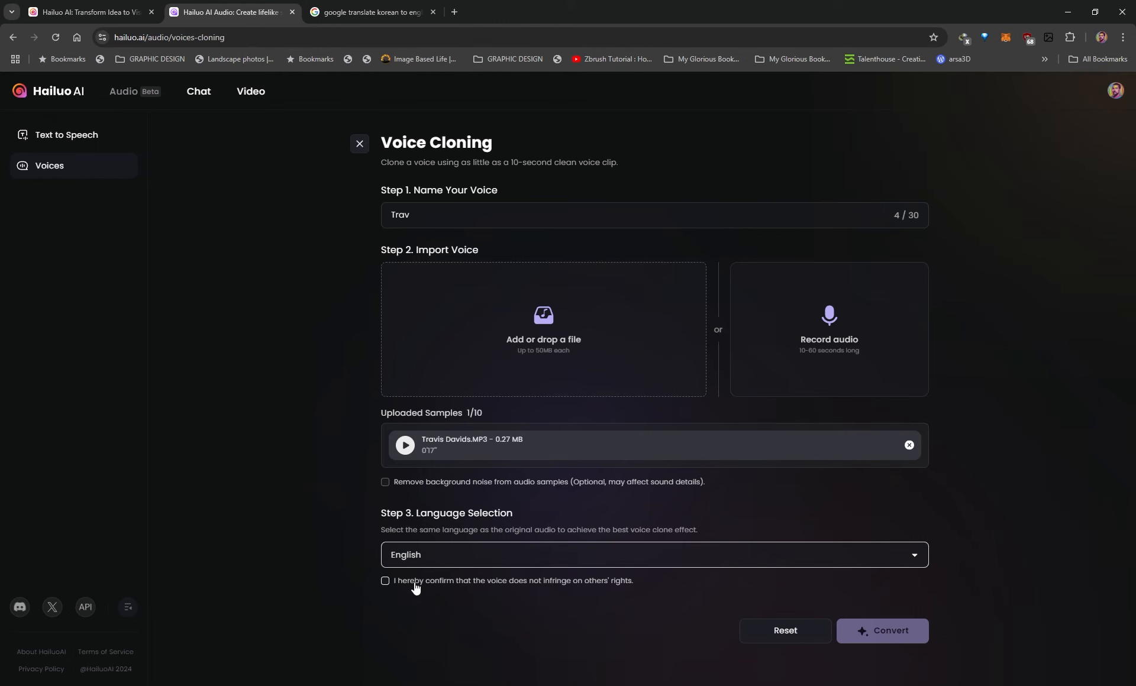
pyautogui.click(385, 581)
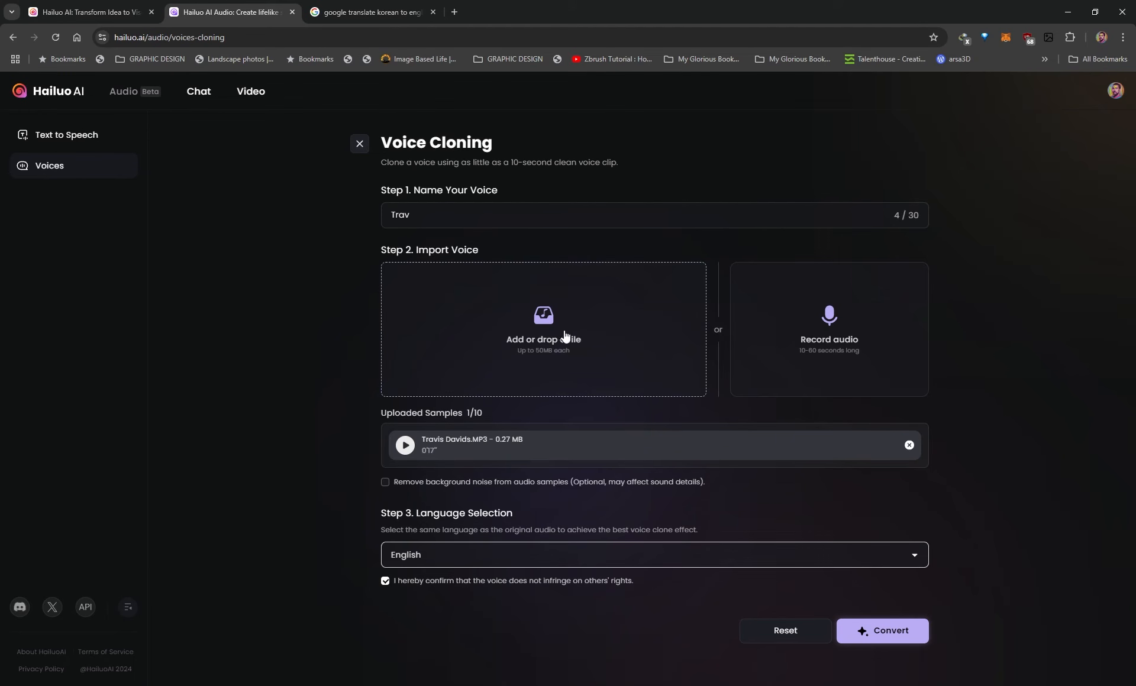
pyautogui.click(891, 637)
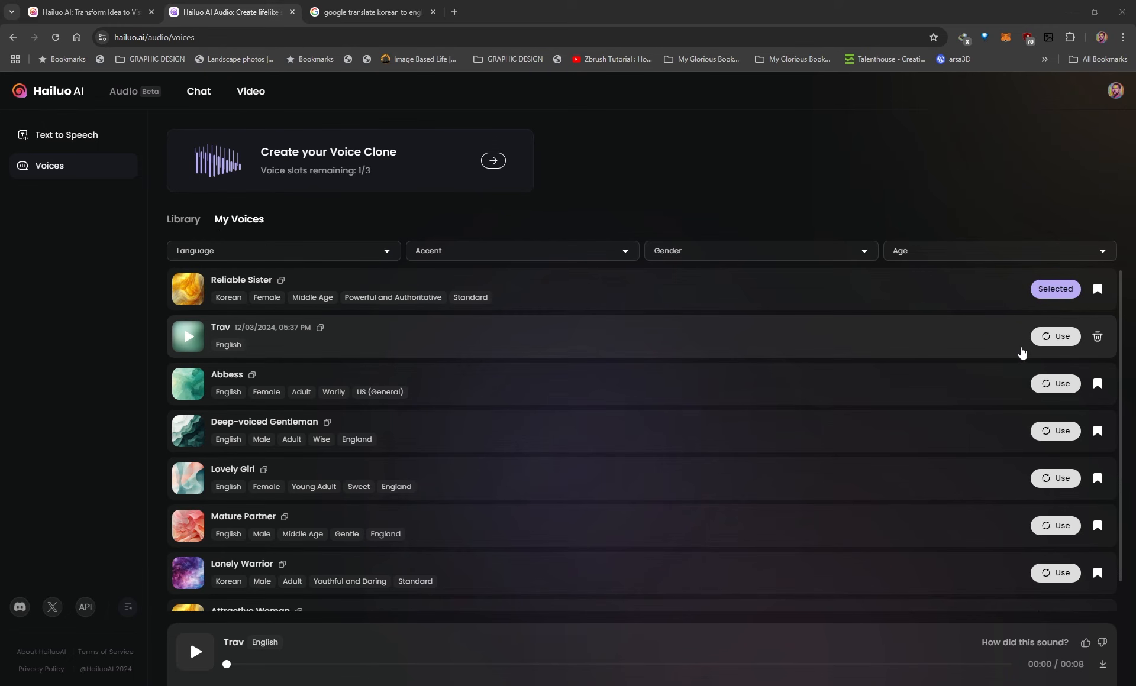
# Select the newly cloned voice for use and generate the English sample speech with it in Text to Speech
pyautogui.click(1055, 336)
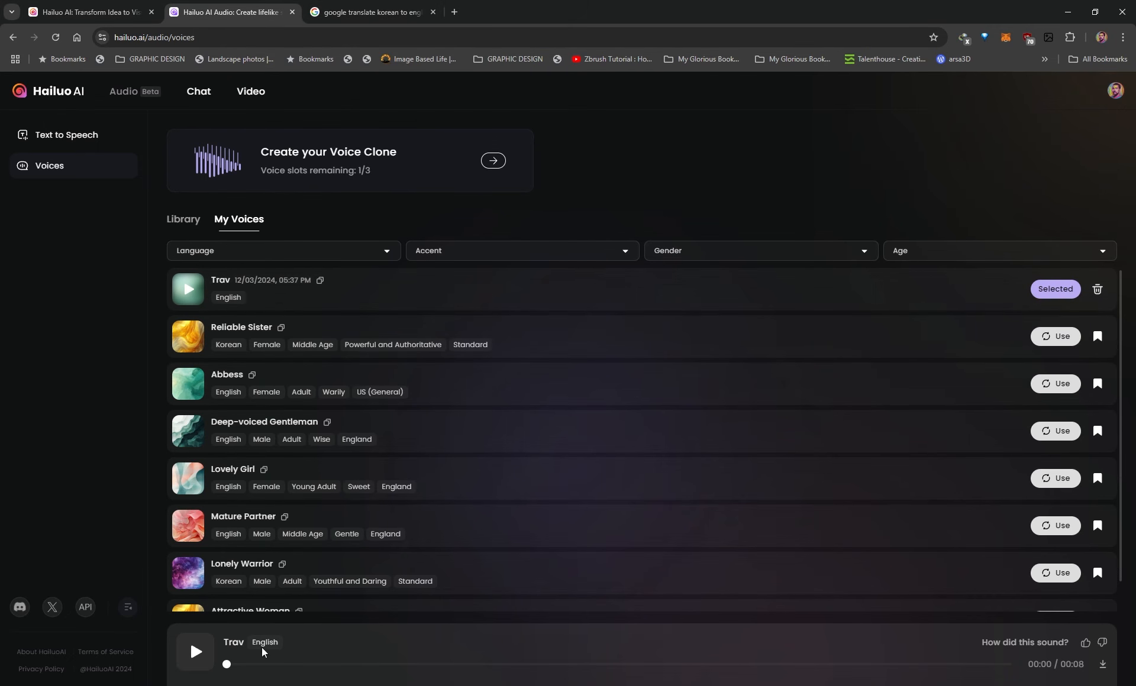
pyautogui.click(62, 135)
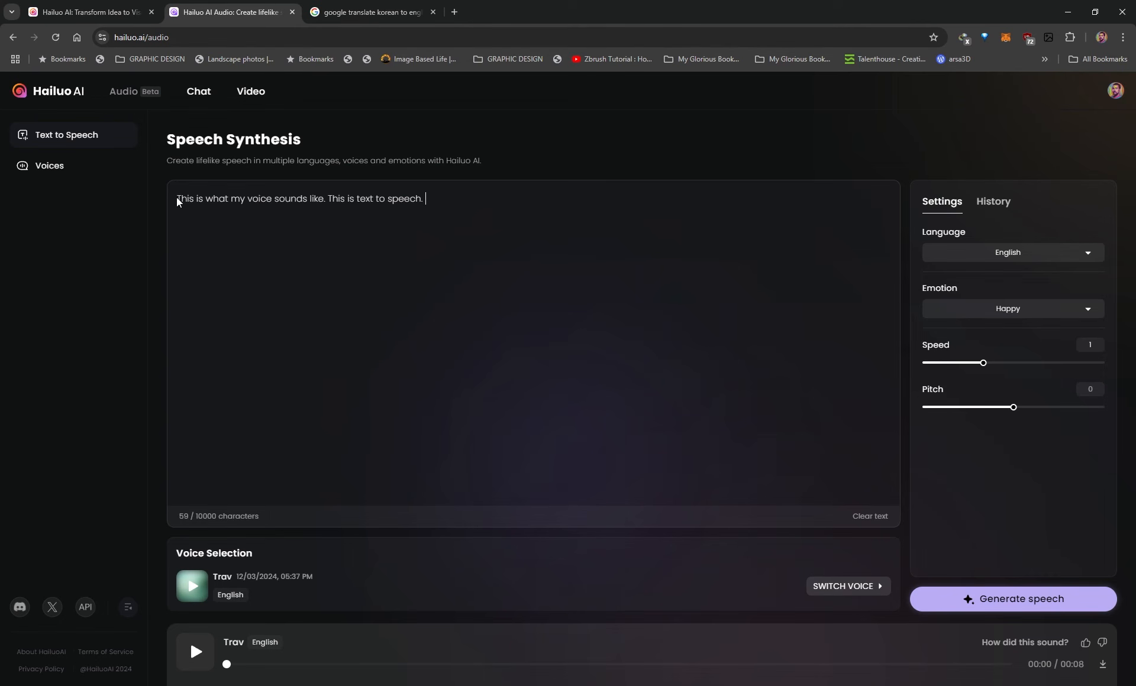
pyautogui.click(982, 588)
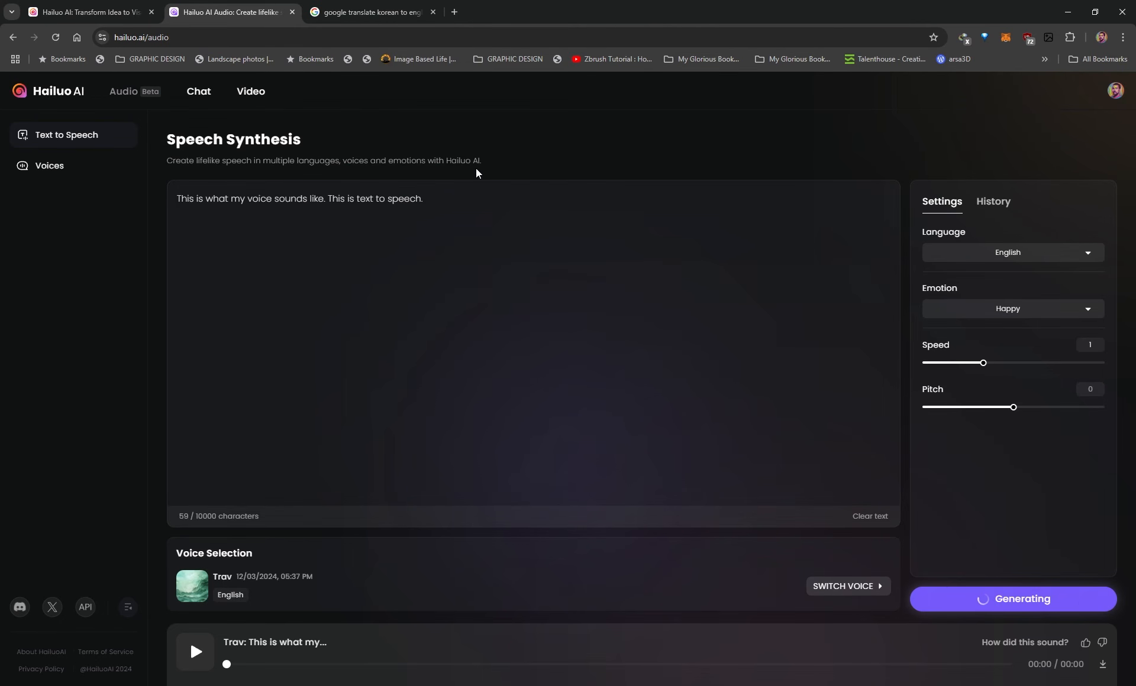